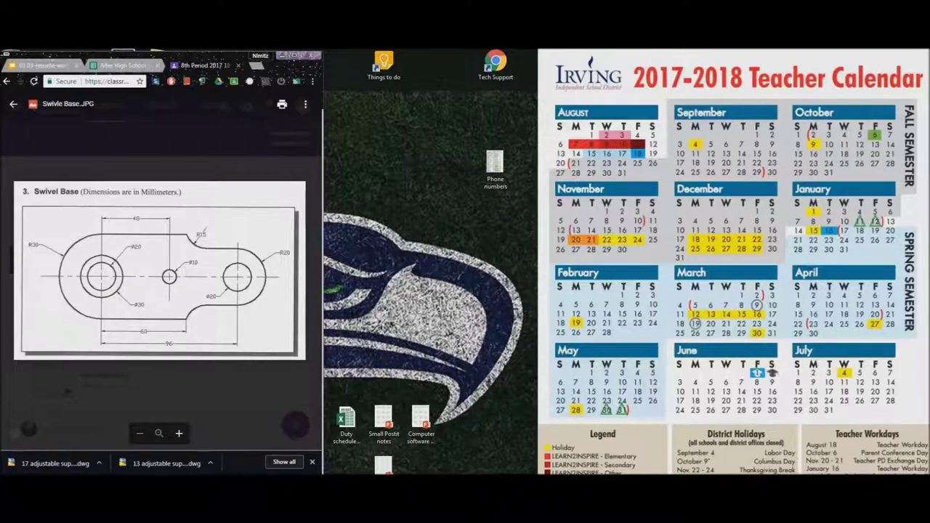
Launch AutoCAD 2018 - English from the Windows Start menu.
key("super")
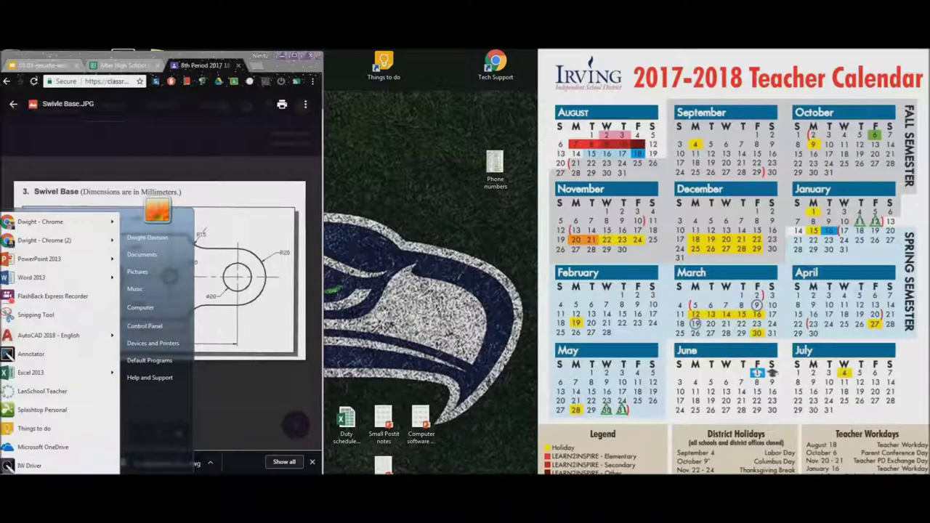
left_click(38, 335)
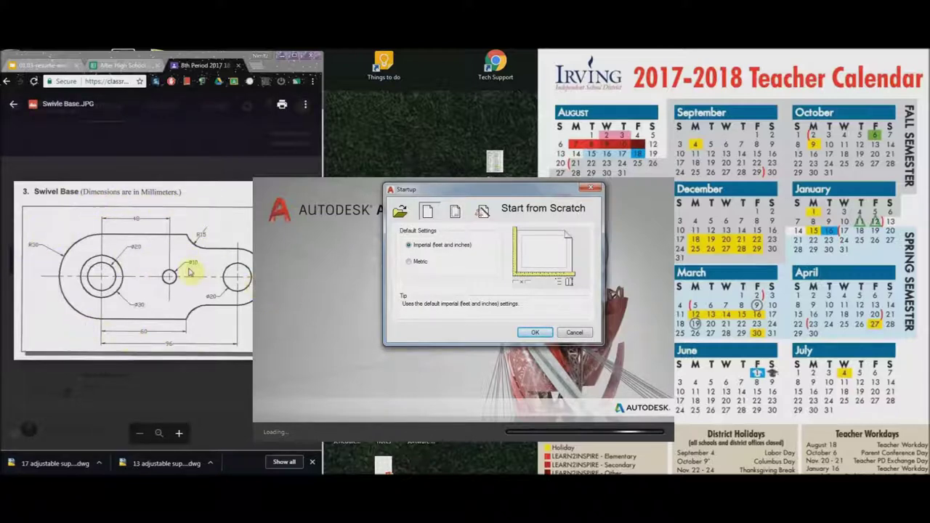
Start a drawing from scratch with Metric settings, then move the window up to reveal the command line.
left_click(409, 261)
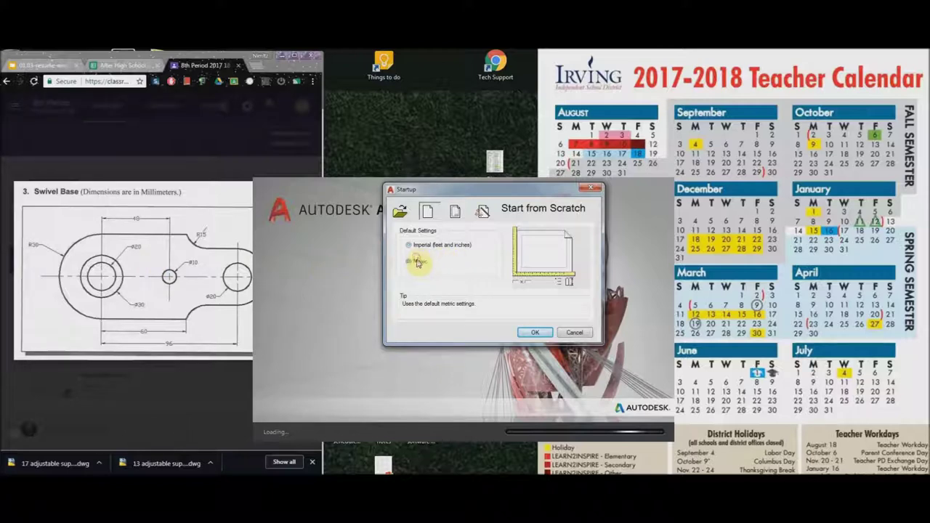
left_click(400, 212)
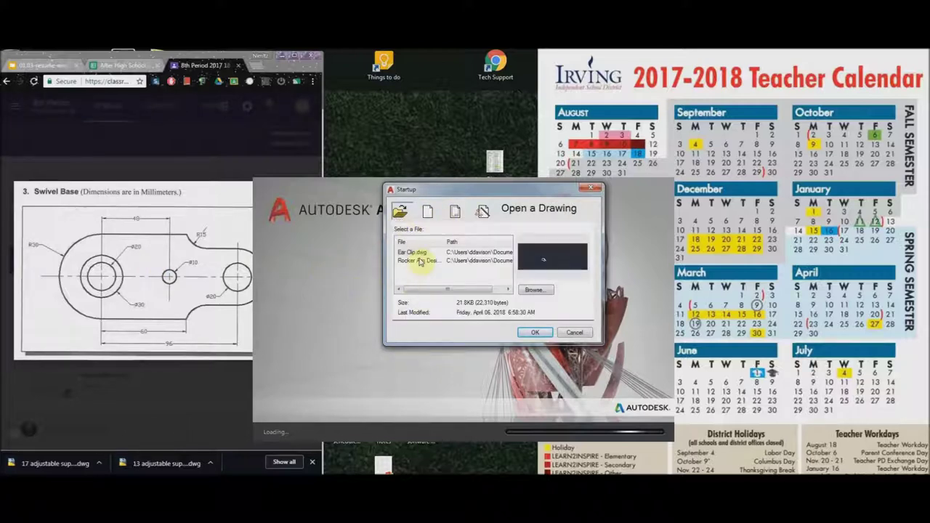
left_click(428, 215)
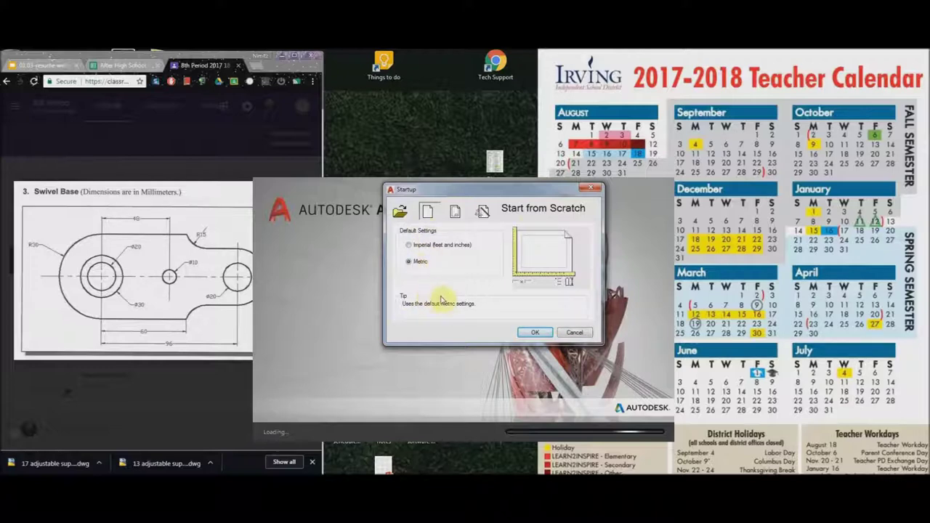
left_click(534, 332)
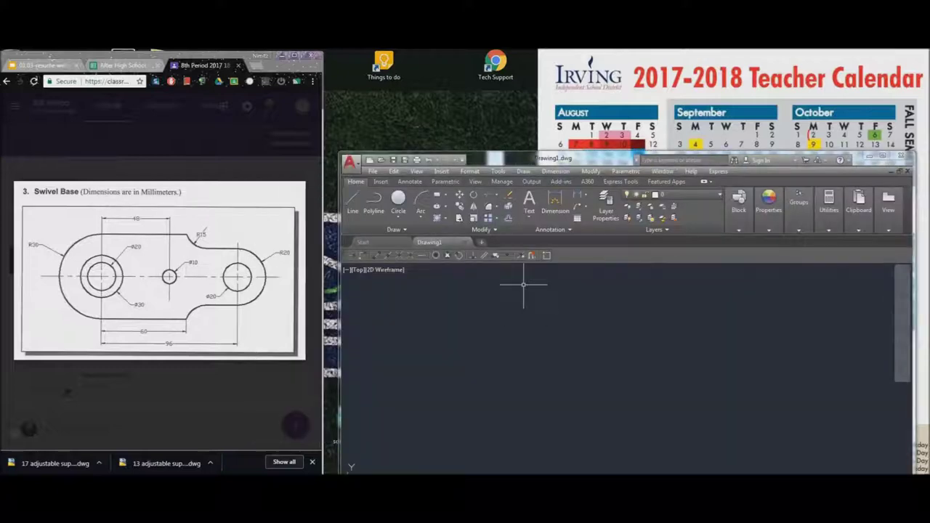
left_click_drag(564, 157, 548, 50)
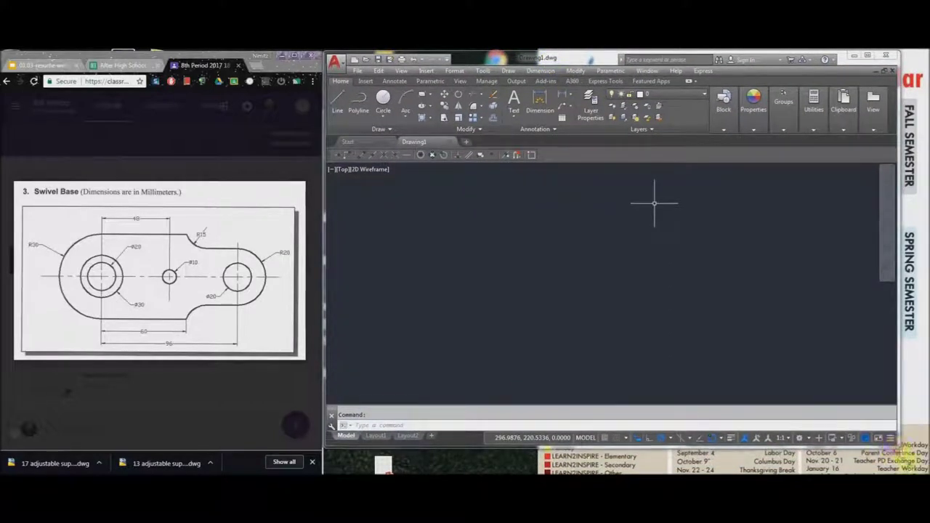
Maximize the window and show the grid, confirming 10-unit snap and grid spacing.
key("super+Up")
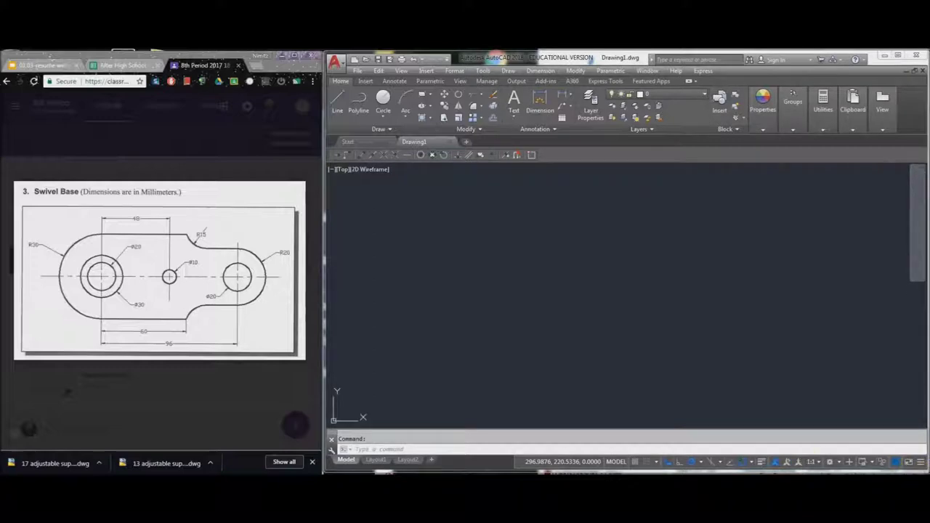
left_click(638, 465)
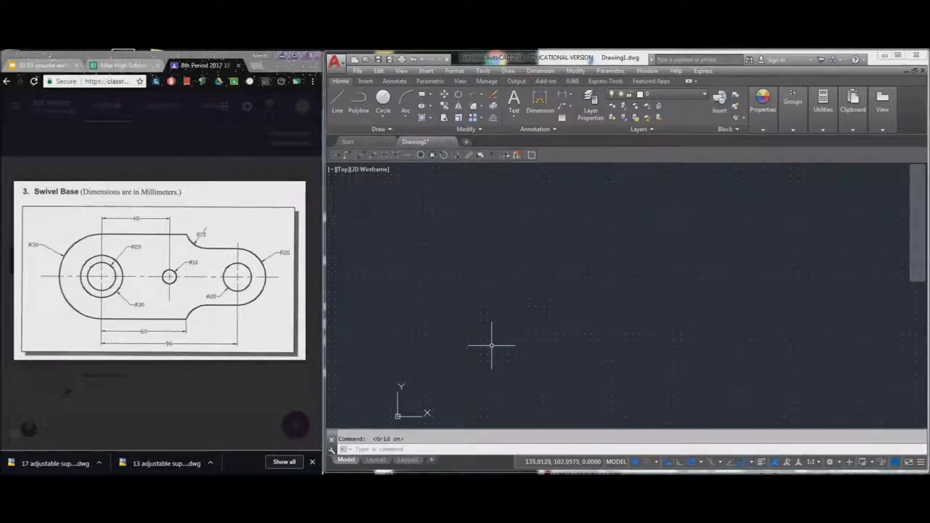
left_click(658, 466)
left_click(659, 445)
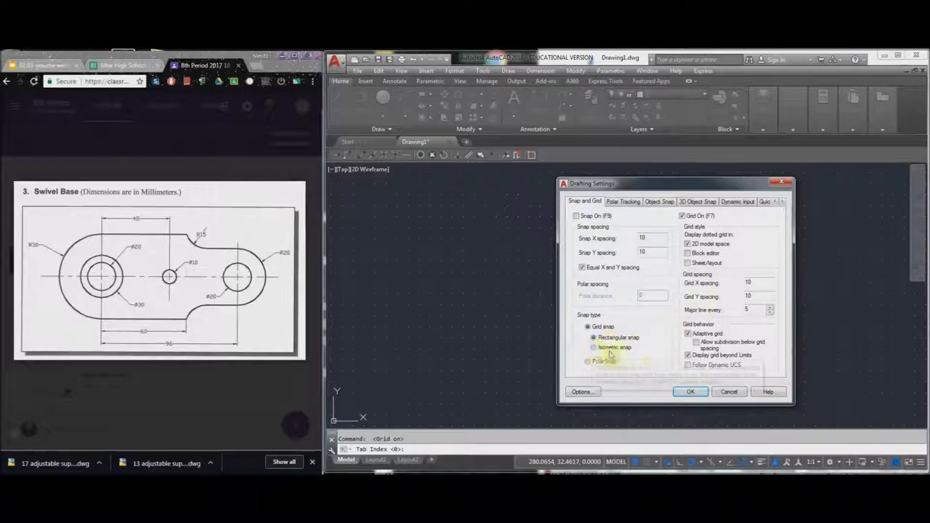
left_click(689, 393)
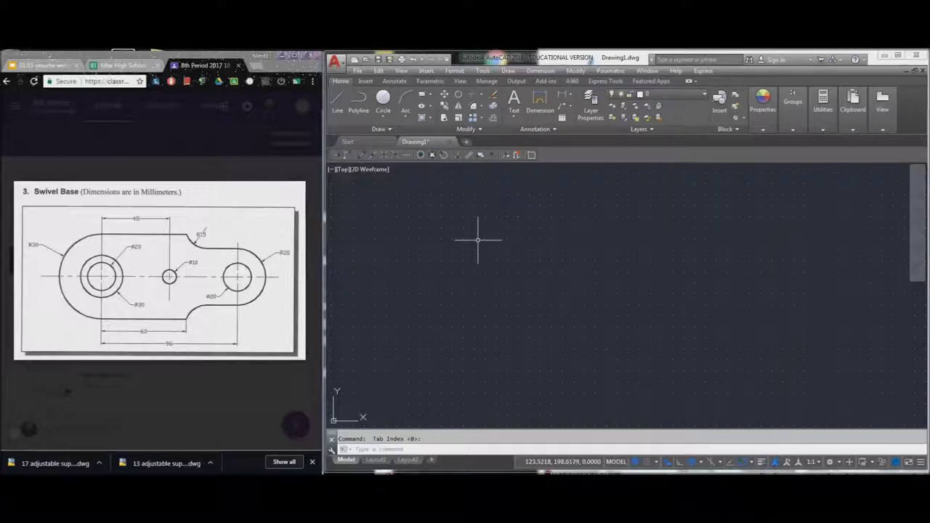
Set the length precision to 0 in the Drawing Units dialog.
type("units")
key("Return")
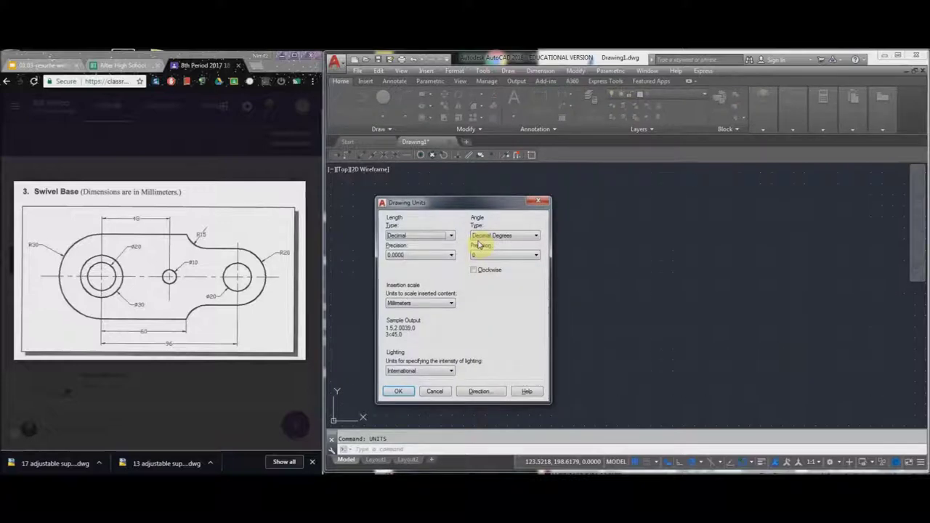
left_click(425, 254)
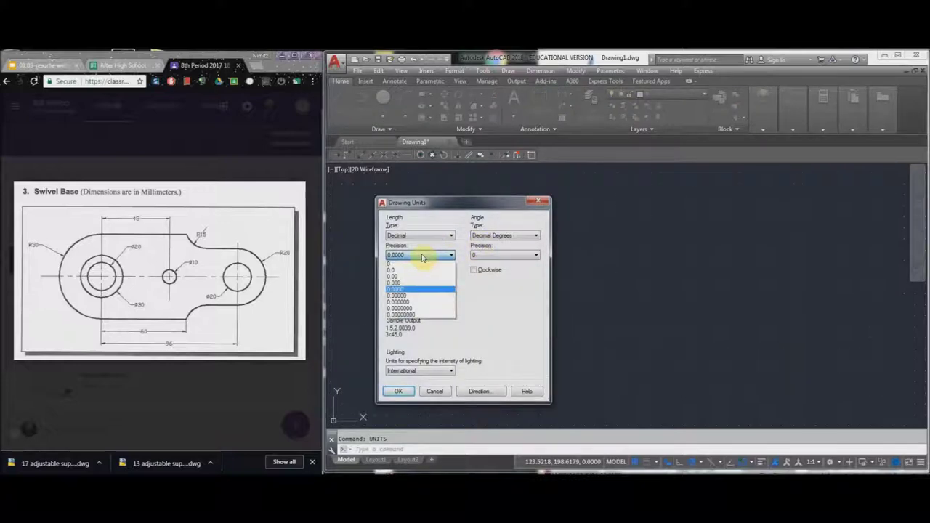
left_click(417, 263)
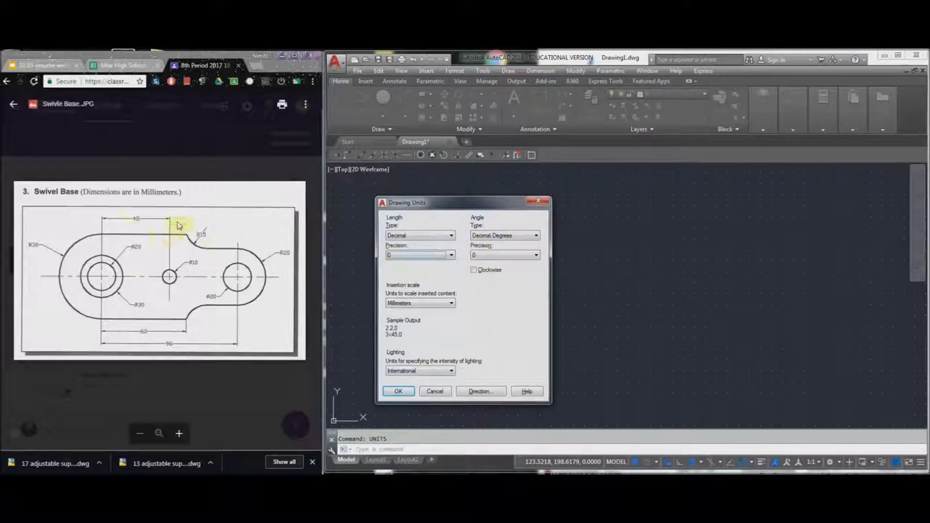
left_click(399, 391)
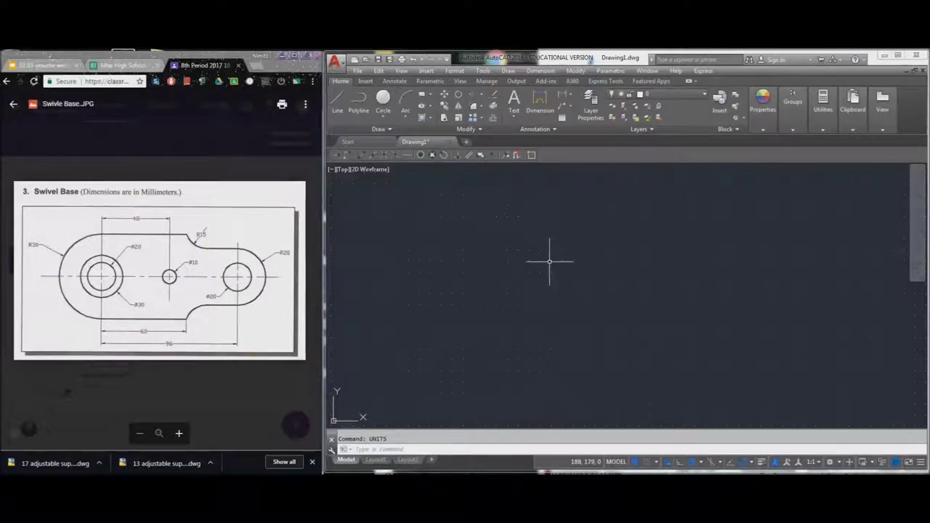
Set the drawing limits from -50,-50 to 150,50.
type("limits")
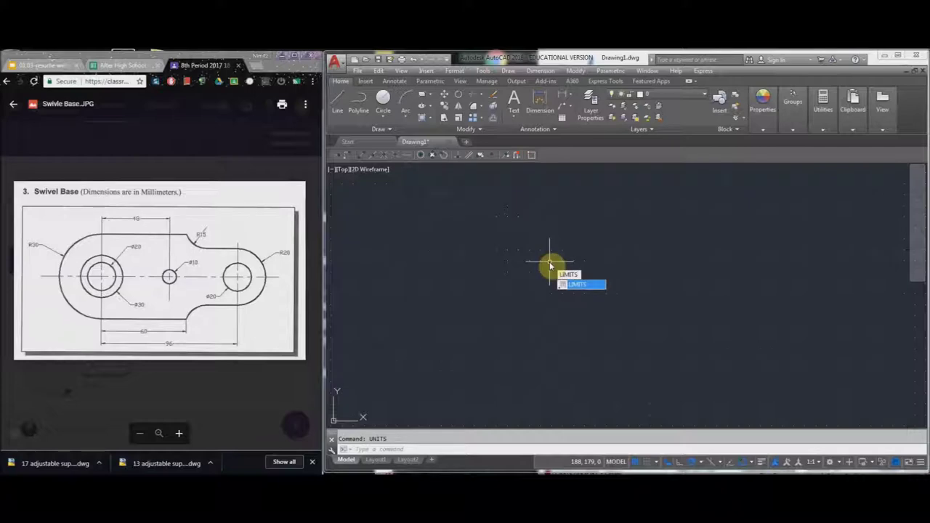
key("Return")
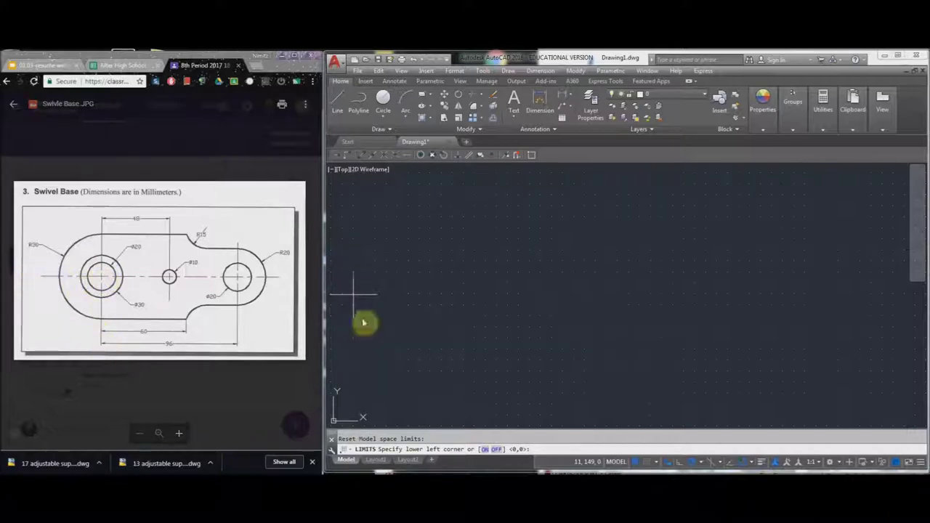
type("0")
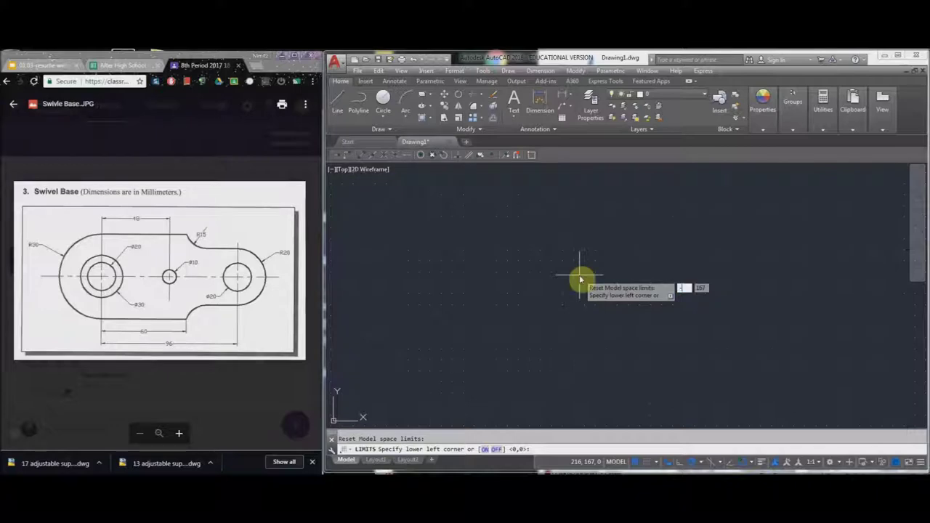
key("Tab")
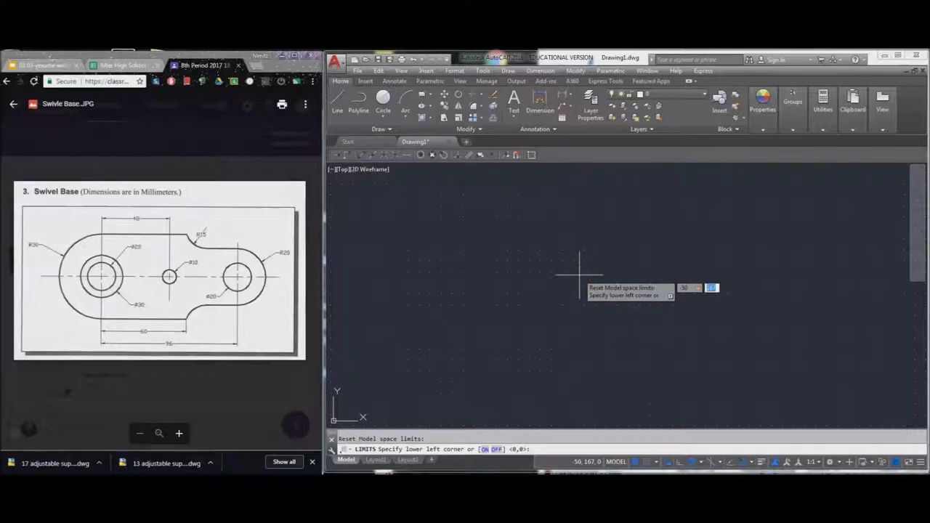
type("-50")
key("Return")
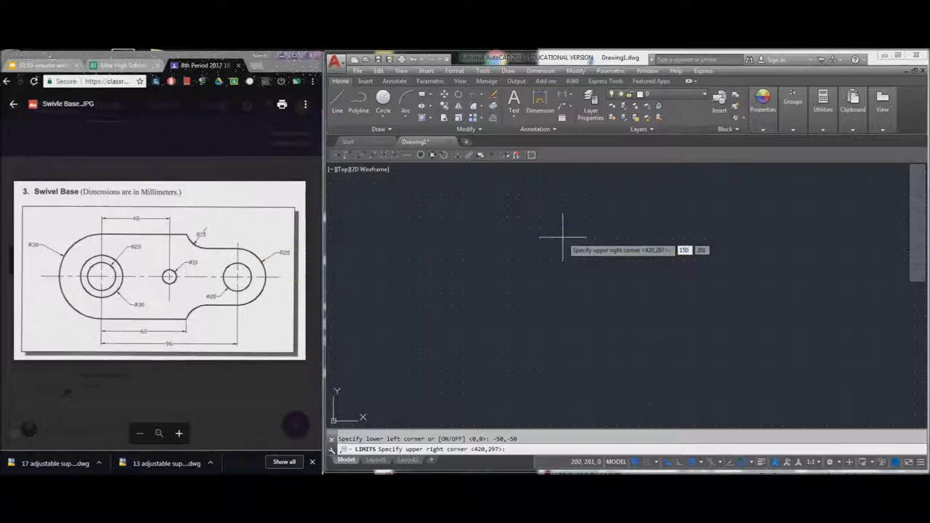
key("Tab")
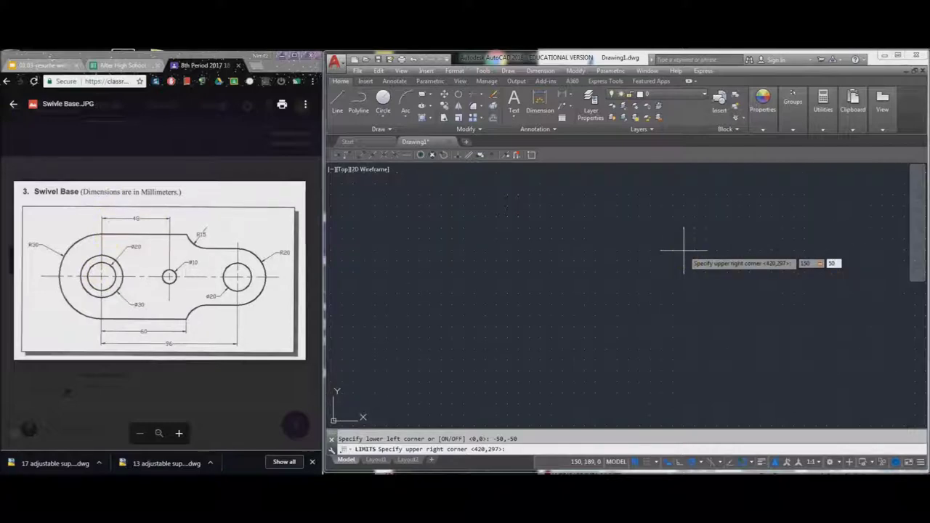
key("Return")
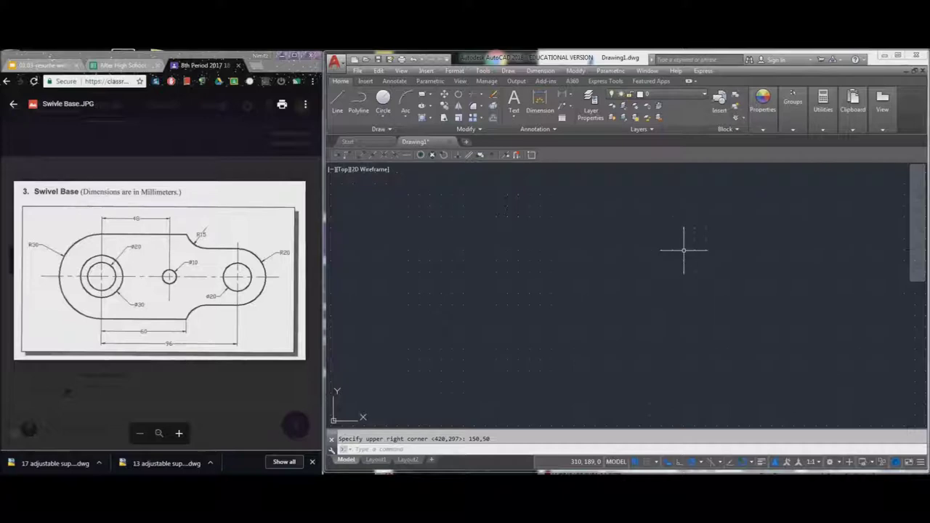
Zoom All so the whole limits area fits in view.
type("z")
key("Return")
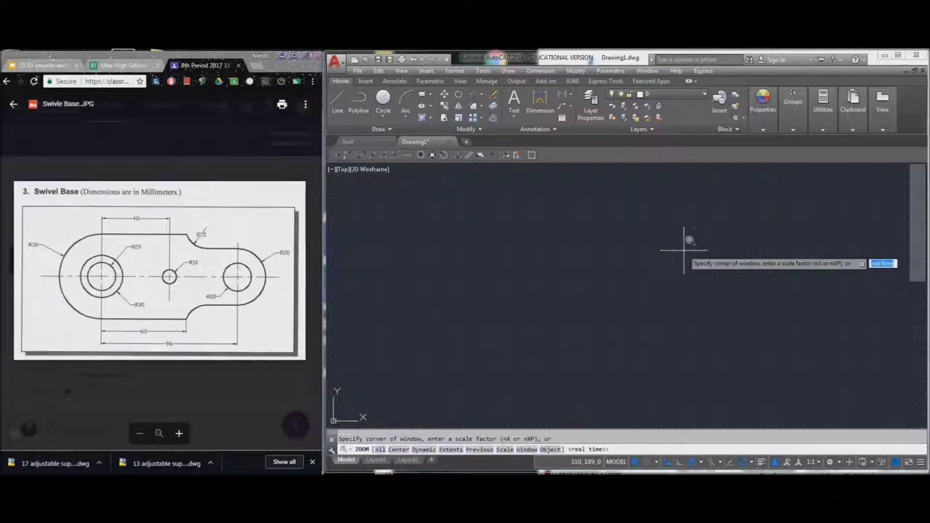
type("a")
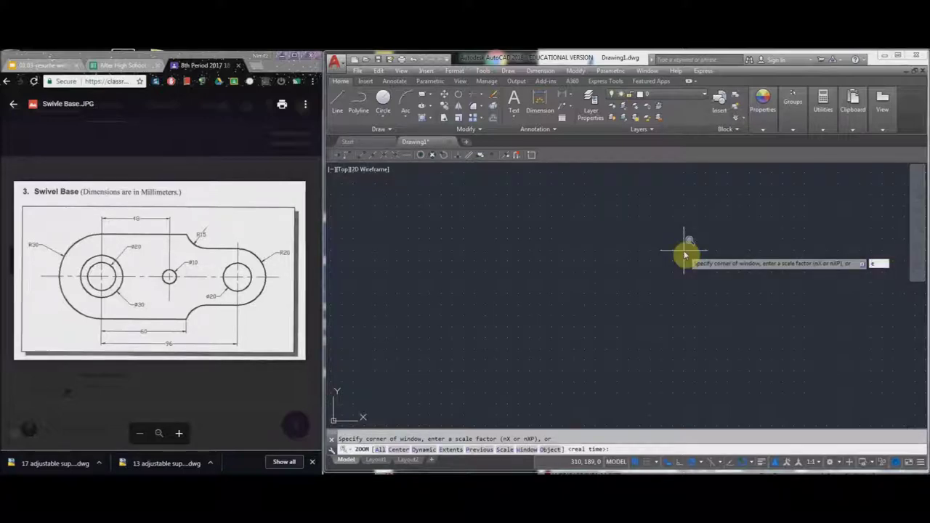
key("Return")
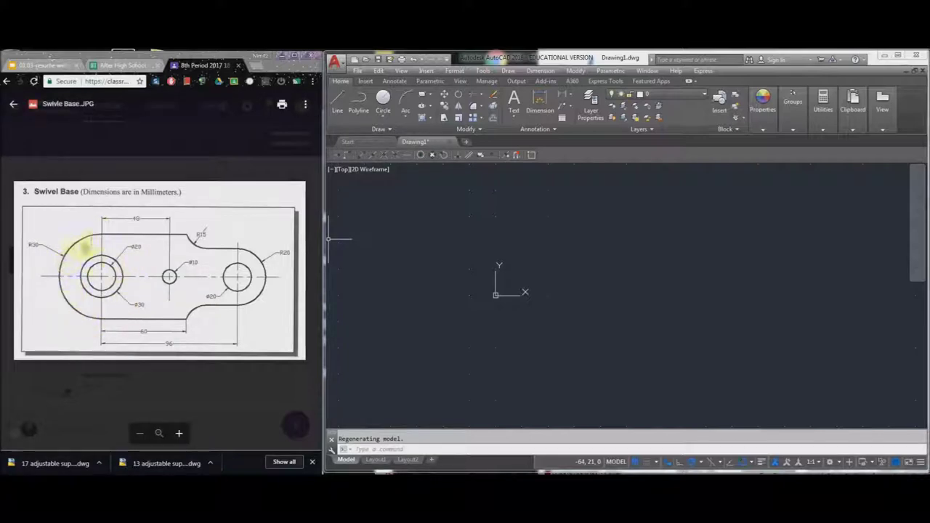
Expand the Circle dropdown on the Home tab's Draw panel.
left_click(383, 118)
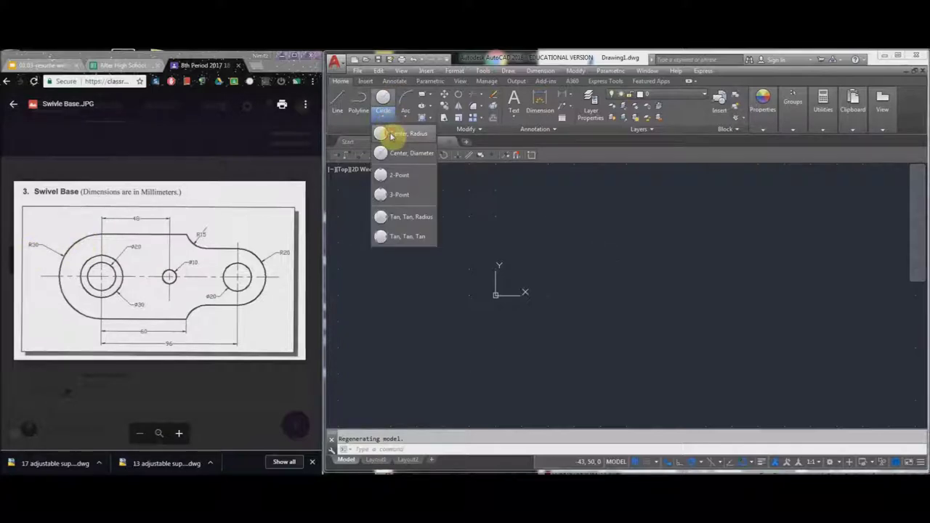
Draw a radius-30 circle centred at 0,0.
left_click(392, 135)
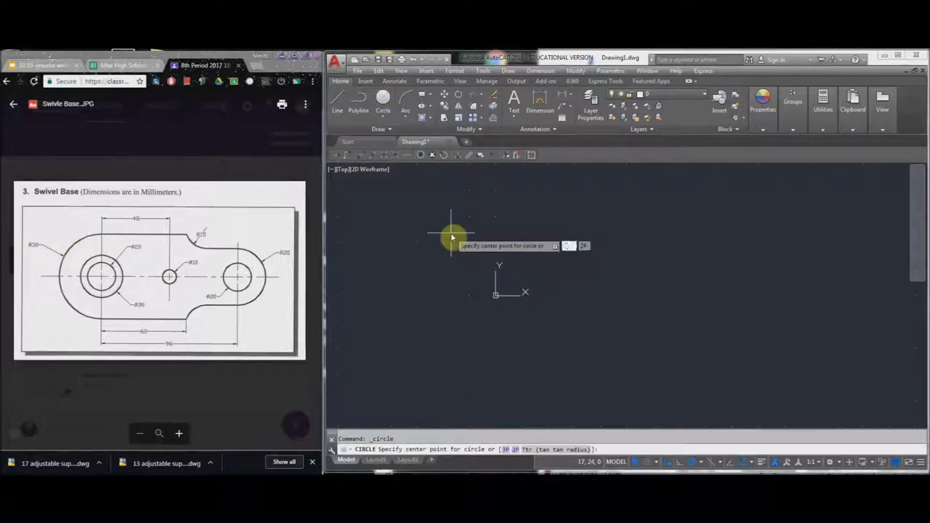
type("0,0")
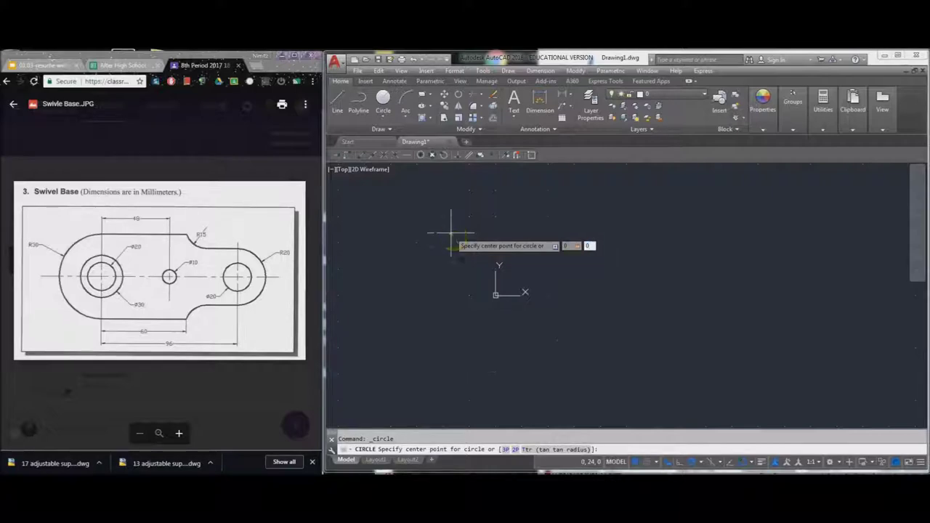
key("Return")
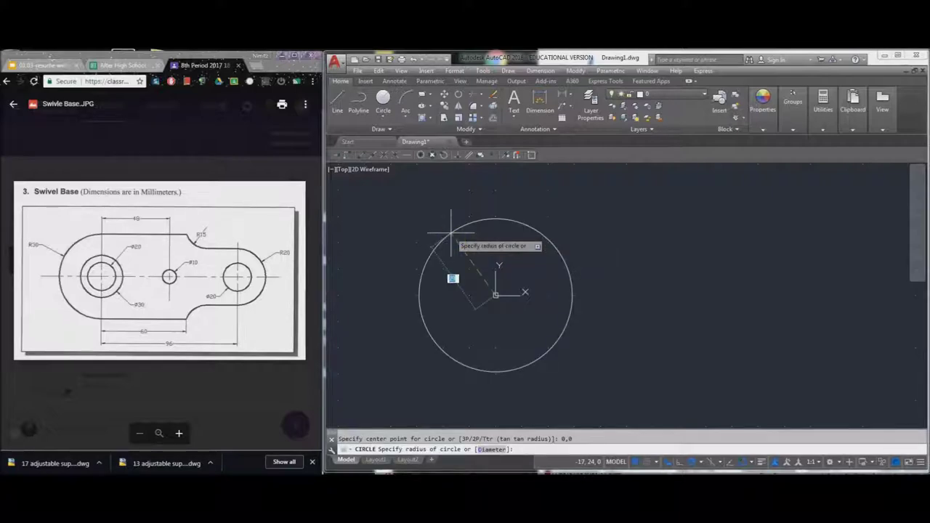
key("Return")
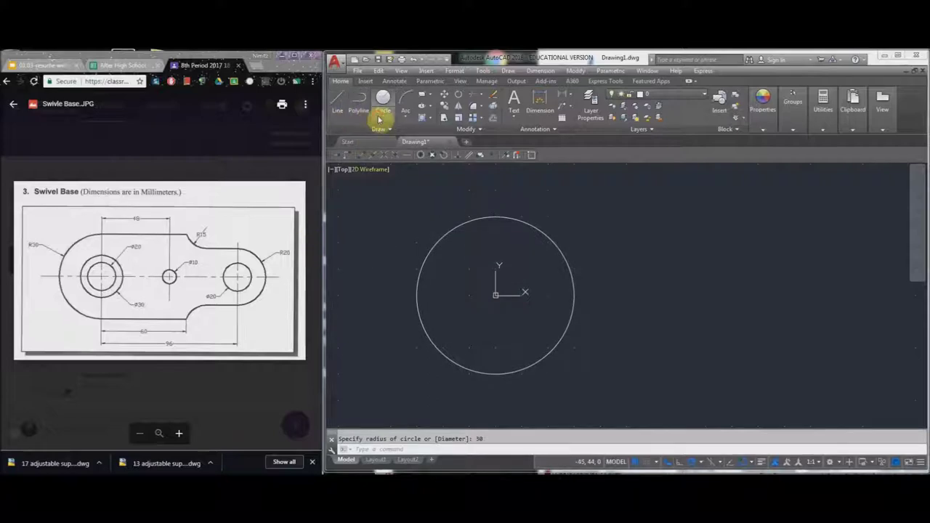
Add a 20-diameter circle at the big circle's centre.
left_click(378, 120)
left_click(381, 152)
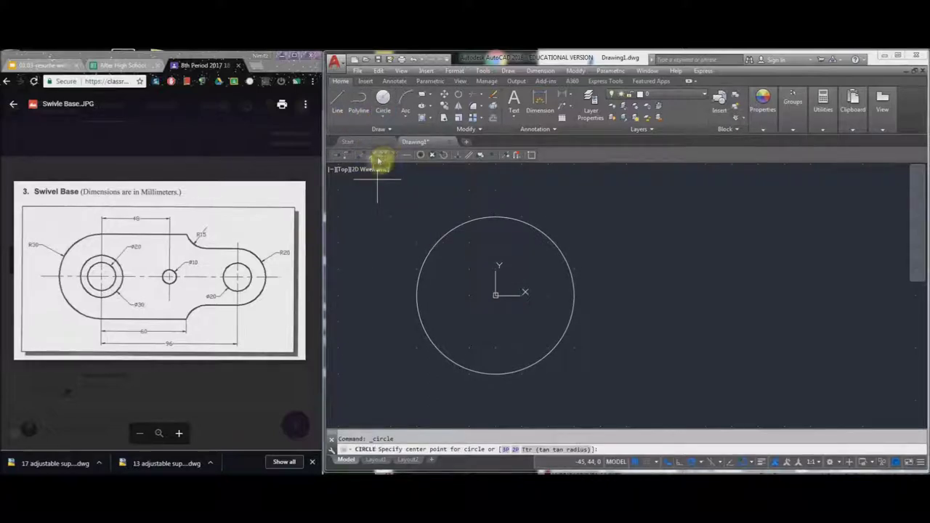
left_click(495, 295)
type("d")
key("Return")
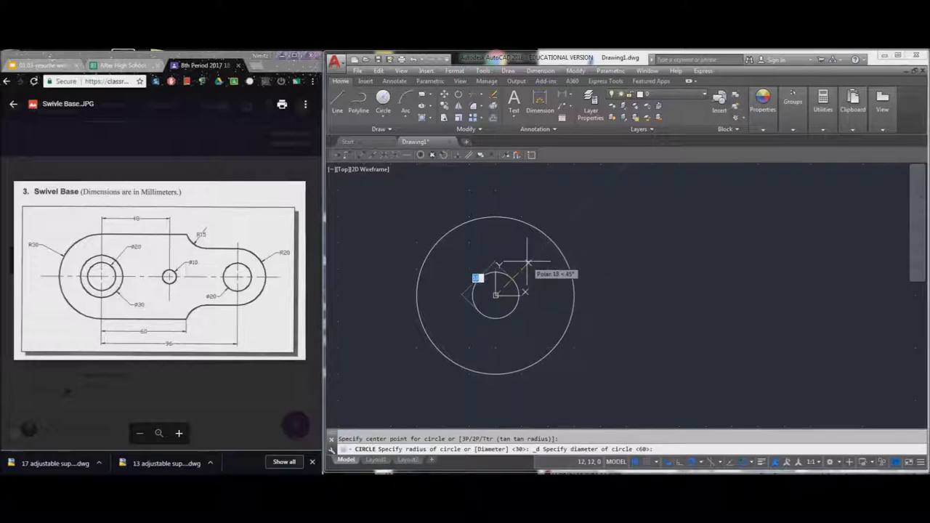
type("20")
key("Return")
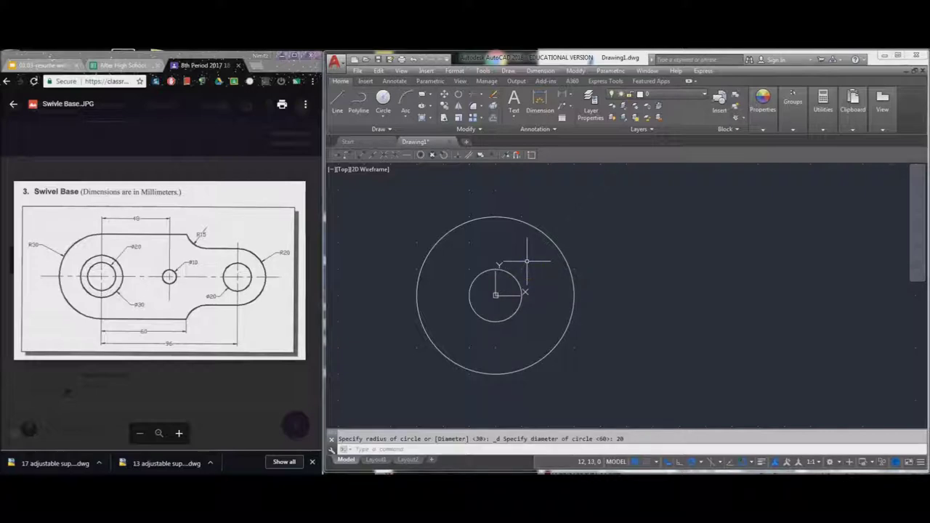
Add a concentric 30-diameter circle at the same centre.
key("Return")
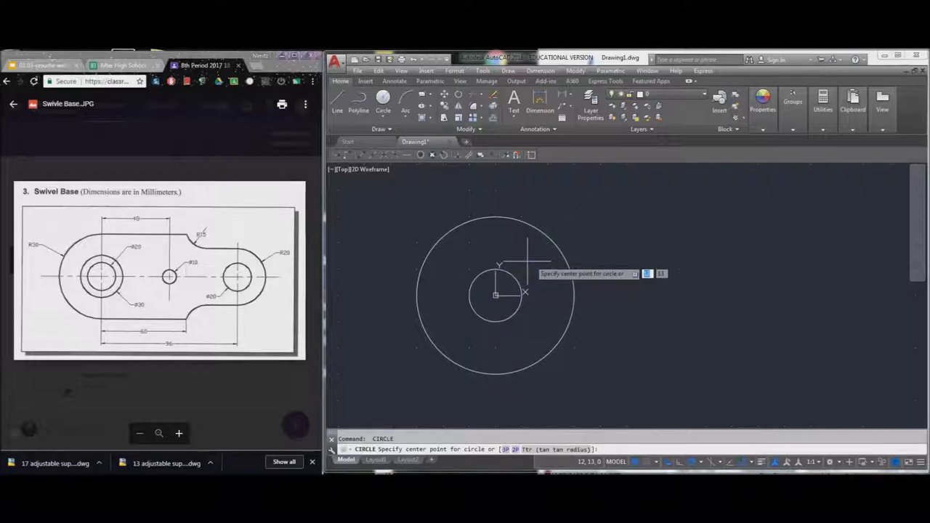
left_click(495, 295)
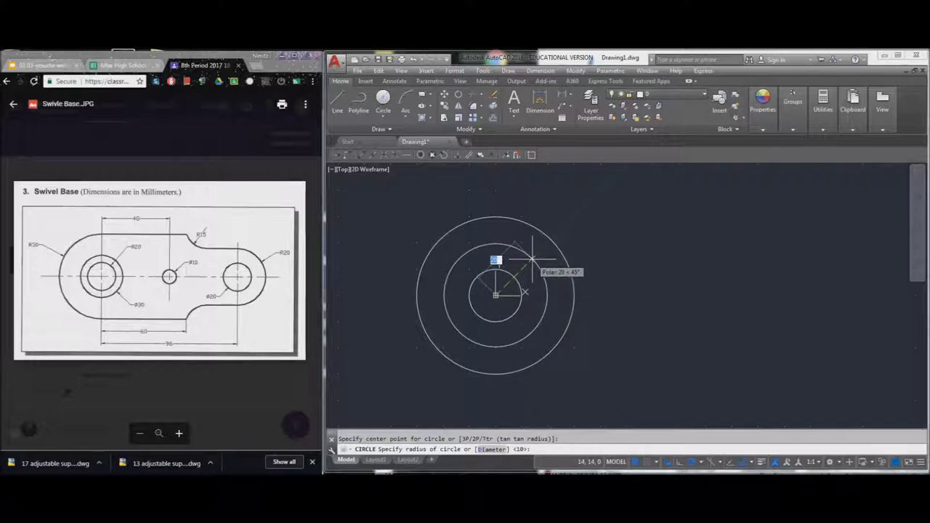
right_click(532, 261)
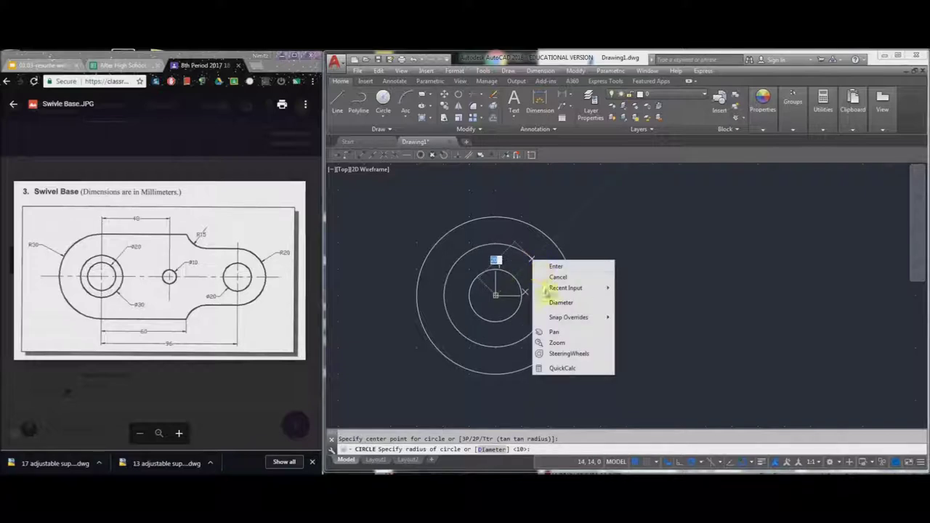
left_click(559, 303)
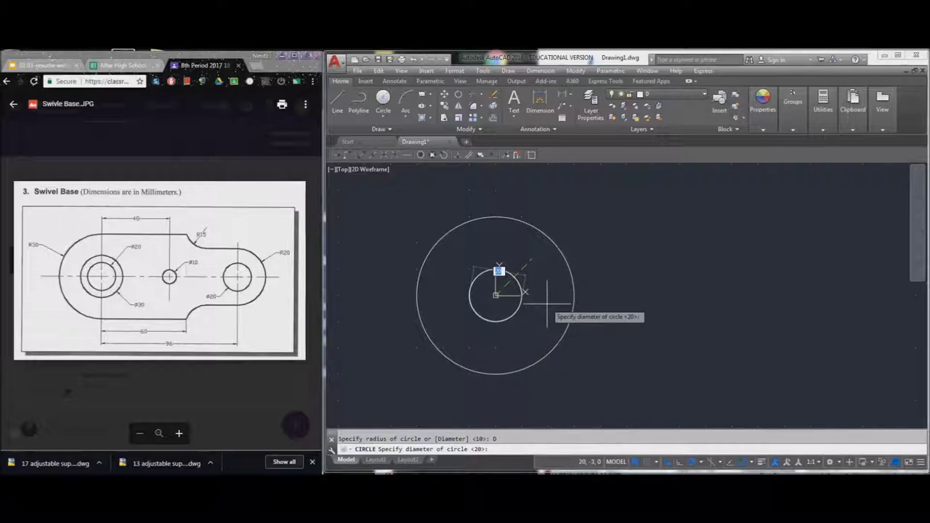
type("30")
key("Return")
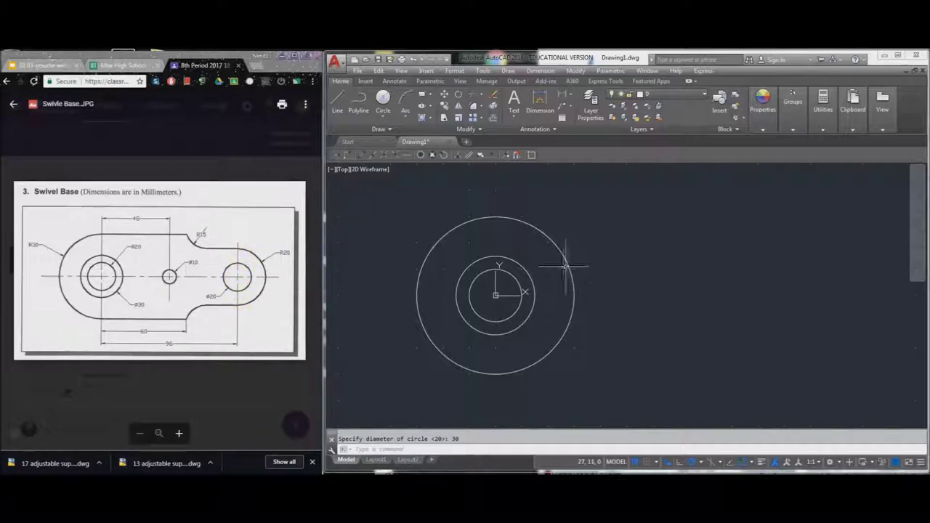
With polar tracking on, draw horizontal lines of 48 and 96 units from the circles' centre.
left_click(340, 104)
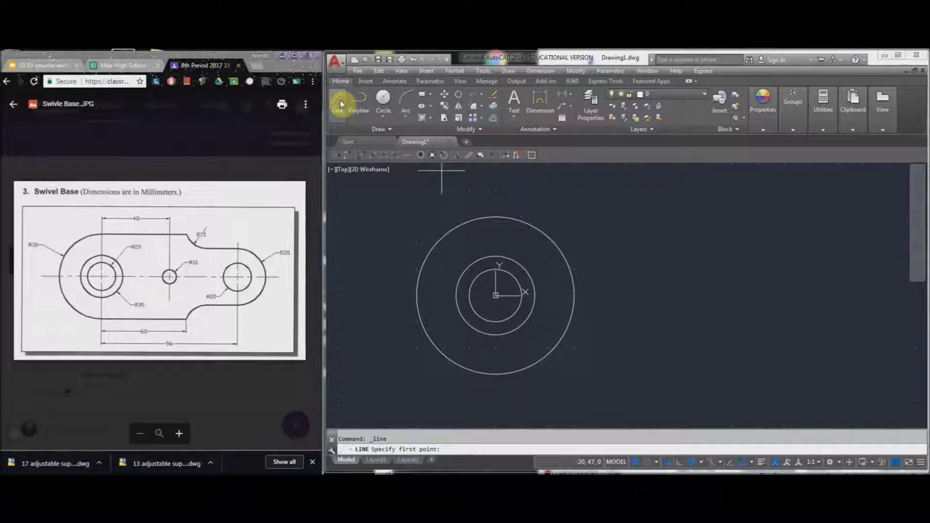
left_click(496, 295)
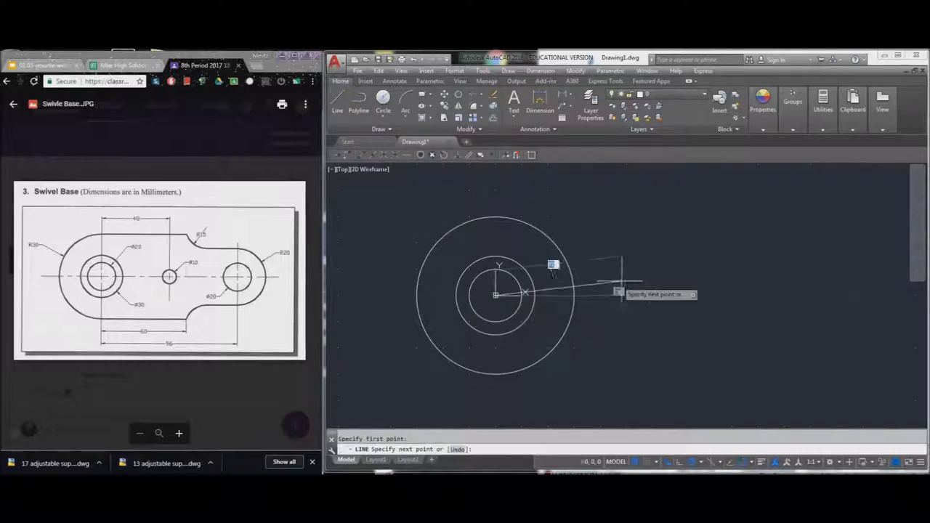
left_click(696, 463)
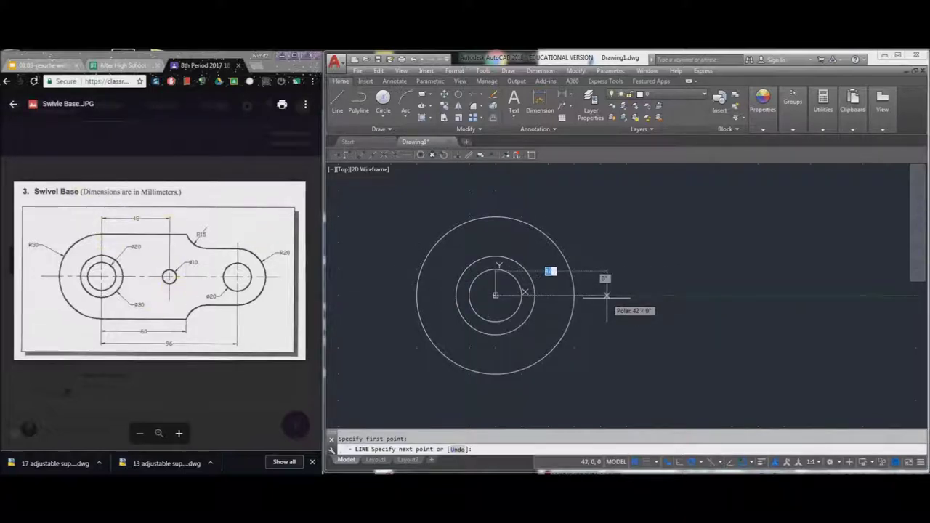
type("48")
key("Return")
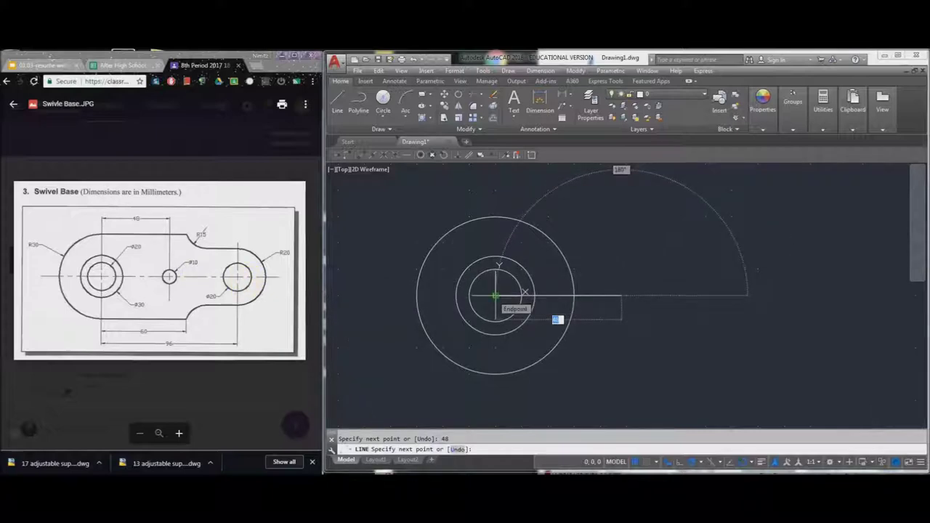
left_click(495, 295)
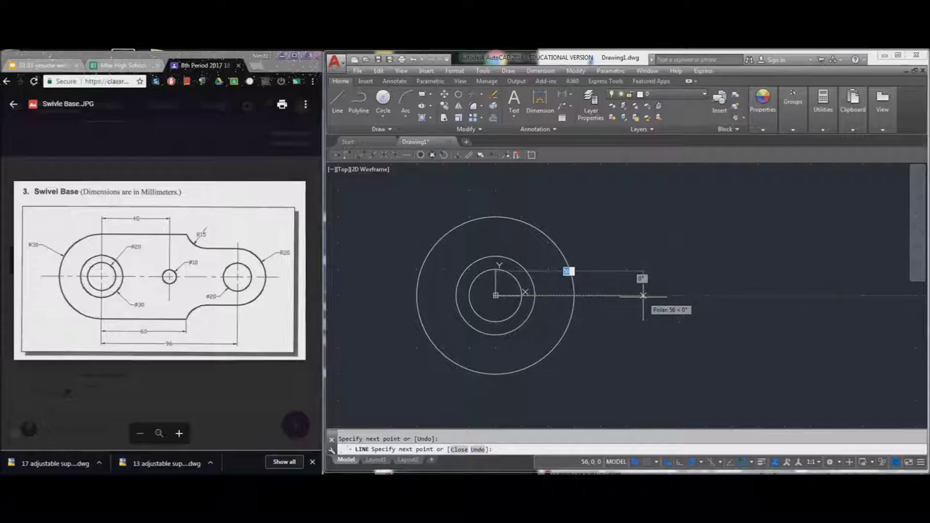
type("96")
key("Return")
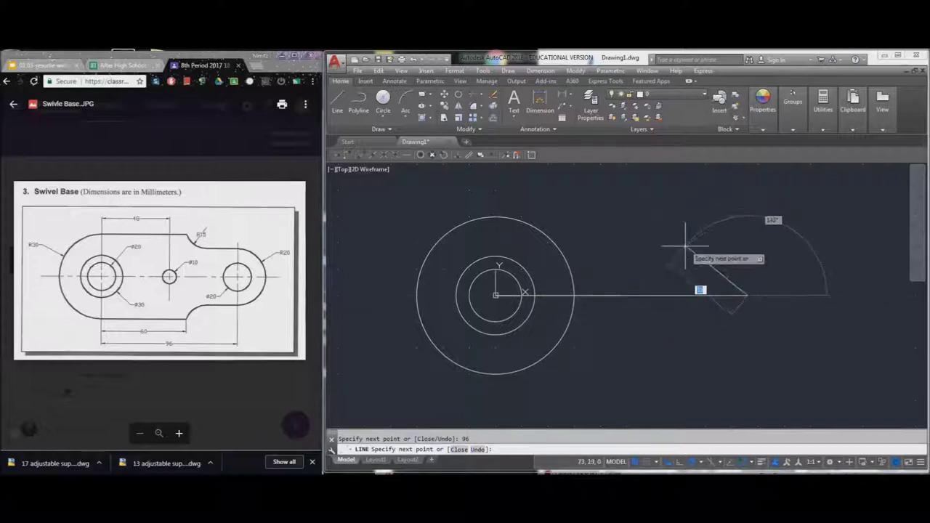
key("Escape")
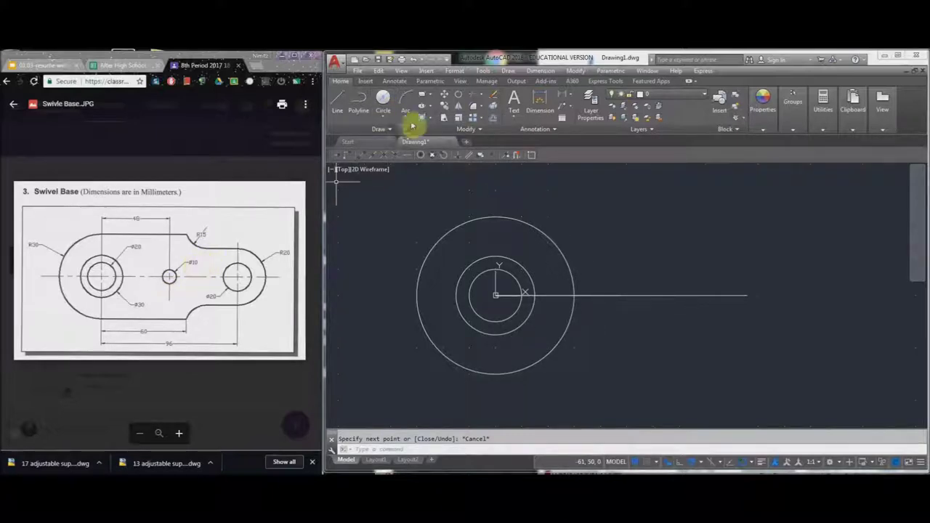
Draw a 10-diameter hole centred at the 48-unit point.
left_click(383, 111)
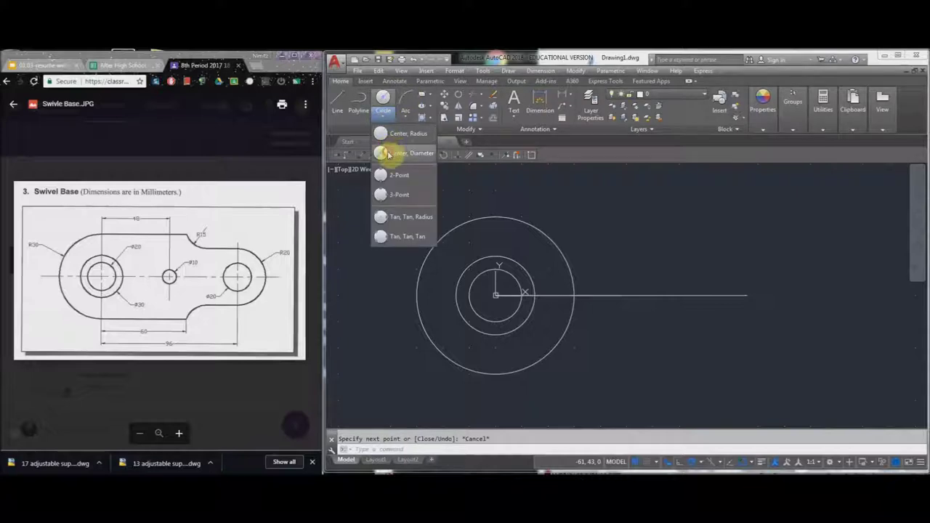
left_click(390, 152)
left_click(621, 295)
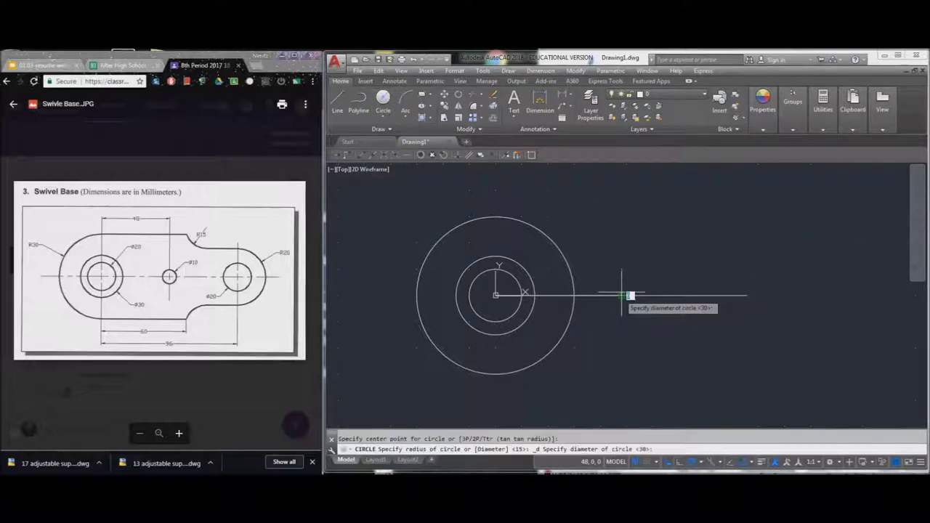
type("1")
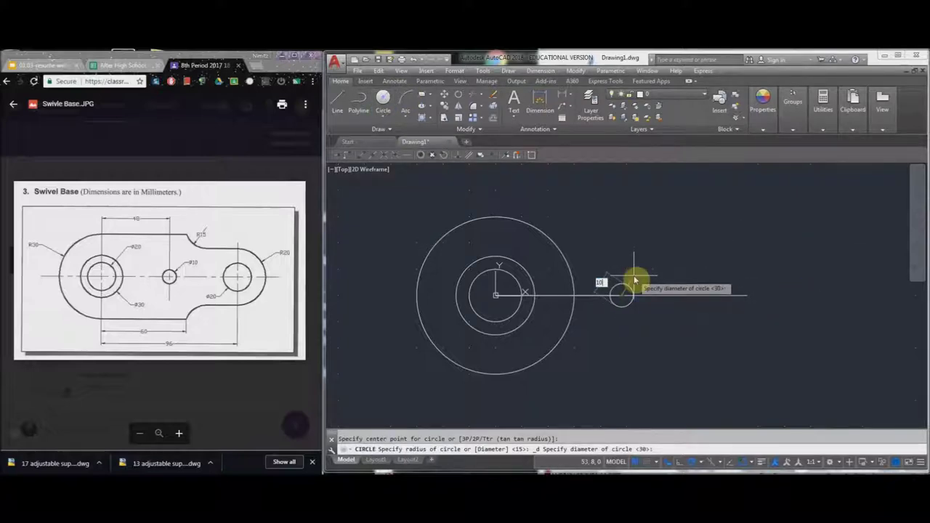
type("0")
key("Return")
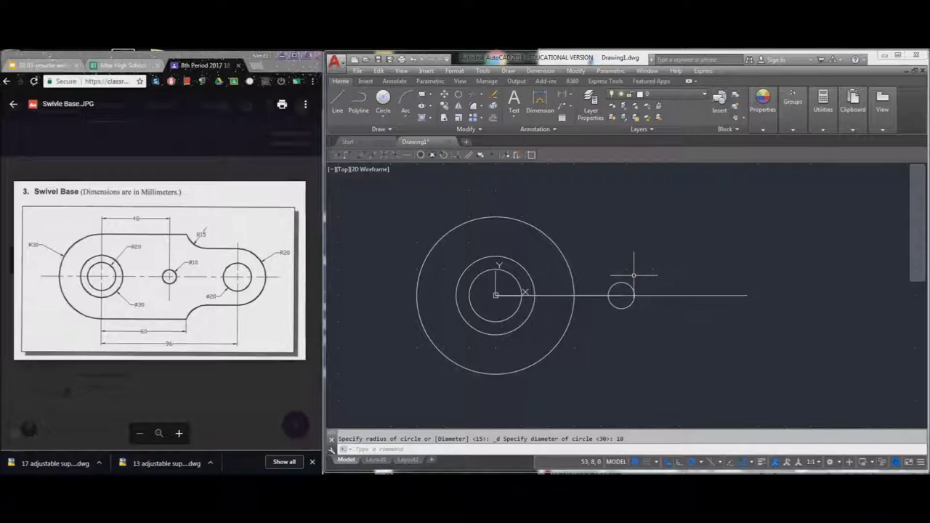
Add concentric Ø20 and R20 circles at the line's 96-unit end.
left_click(381, 98)
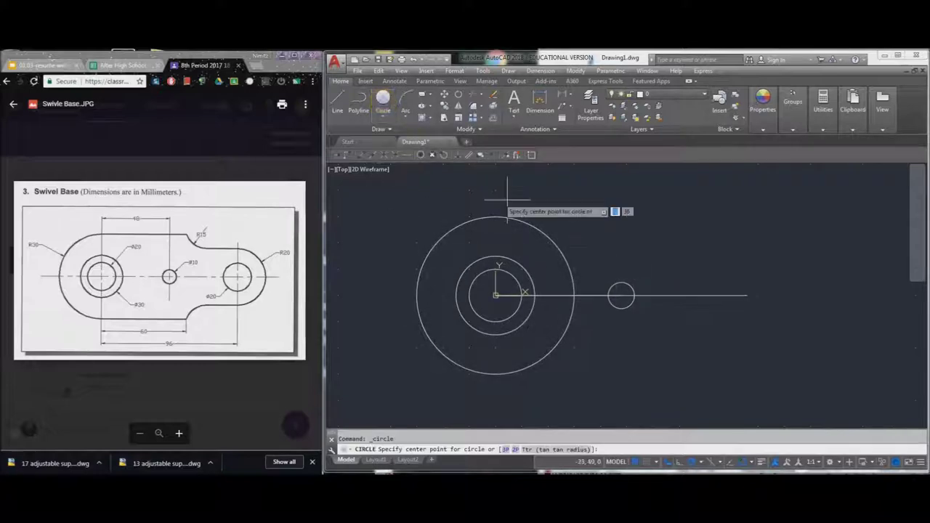
left_click(748, 295)
type("d")
key("Return")
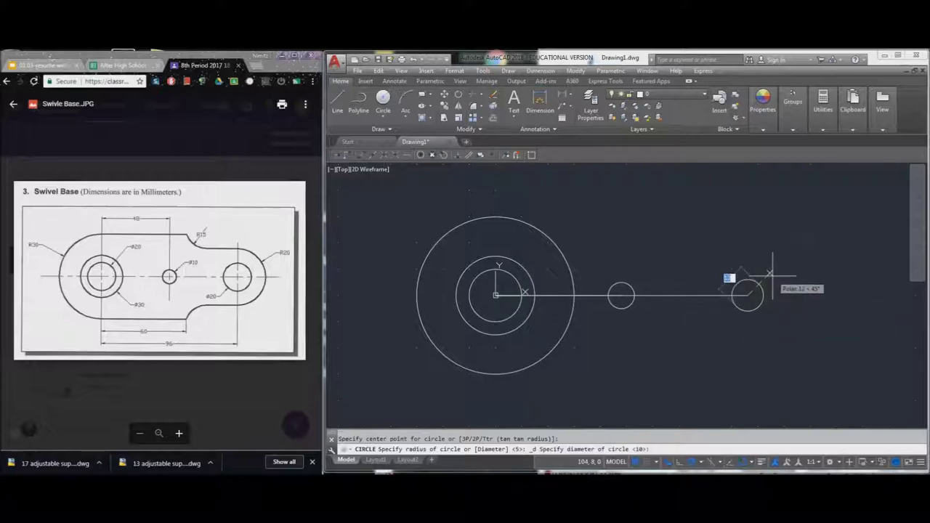
key("Return")
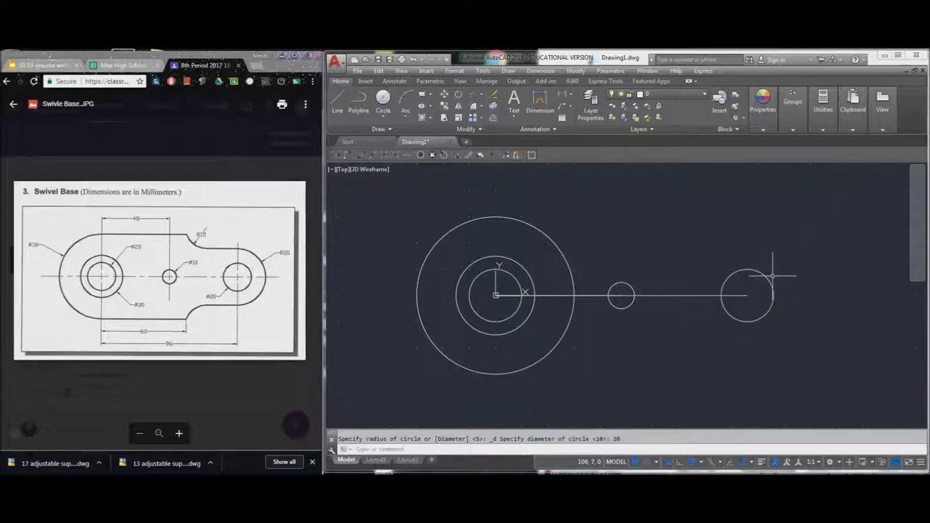
left_click(383, 112)
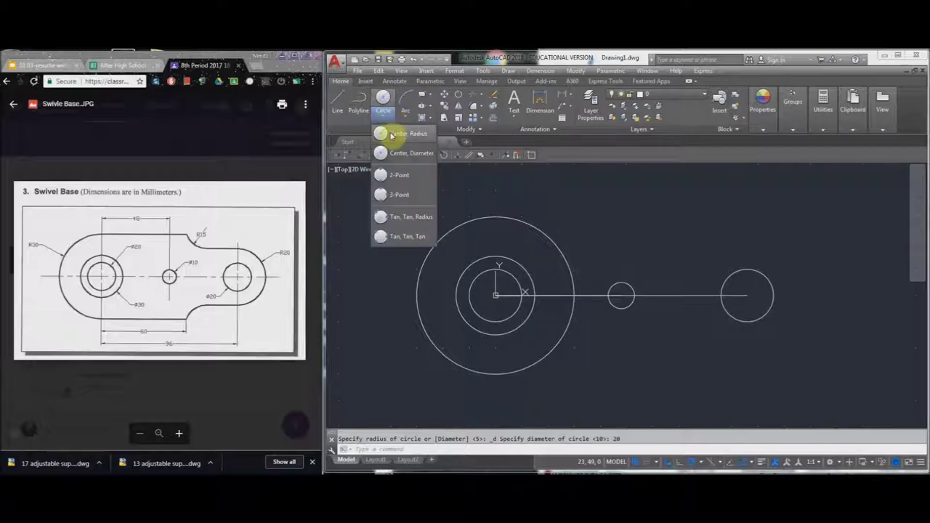
left_click(395, 138)
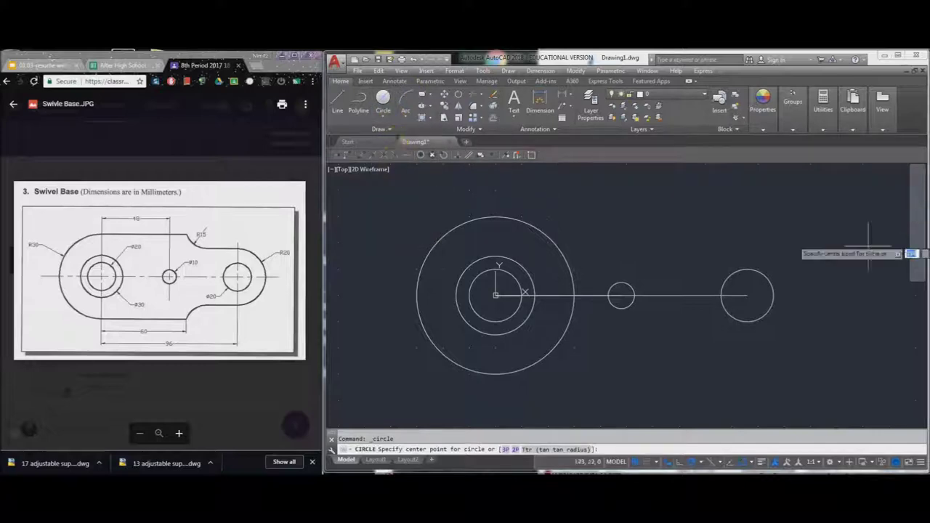
left_click(748, 295)
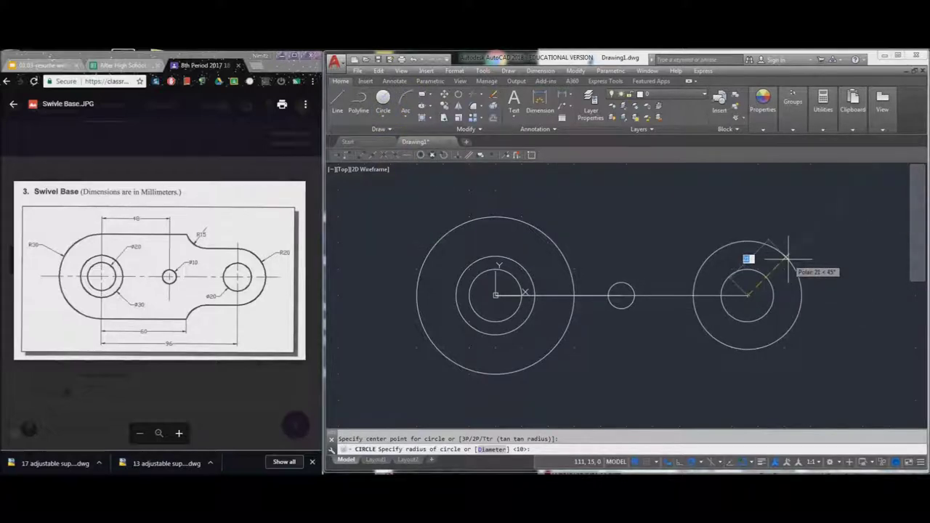
type("20")
key("Return")
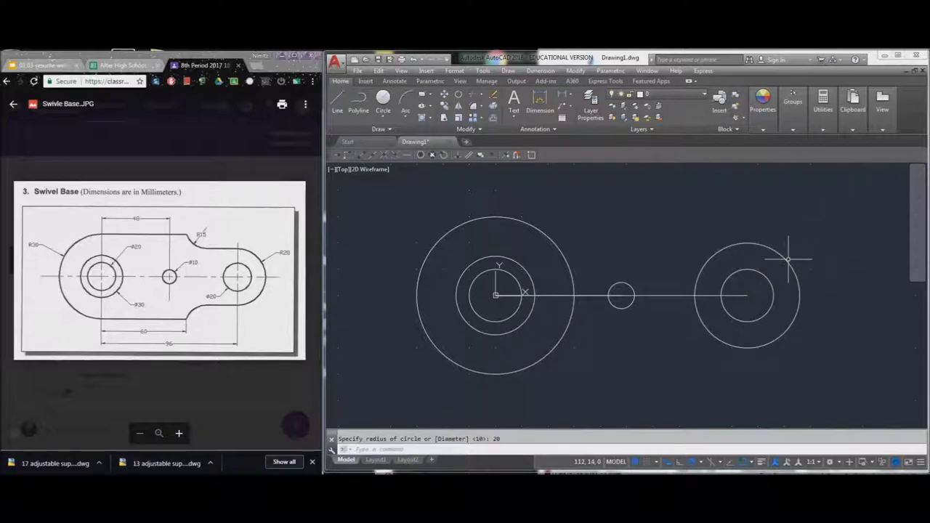
Select the 48- and 96-unit horizontal line segments and delete them.
left_click(678, 272)
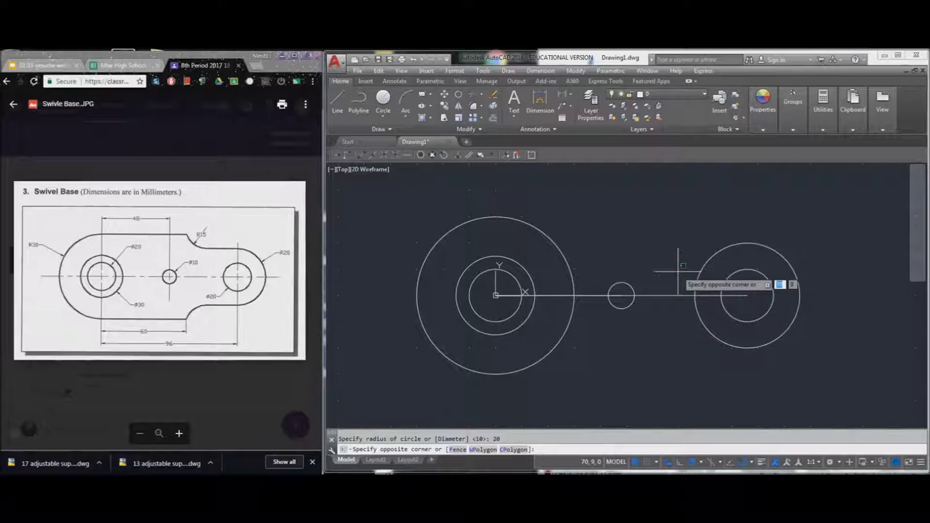
left_click(678, 271)
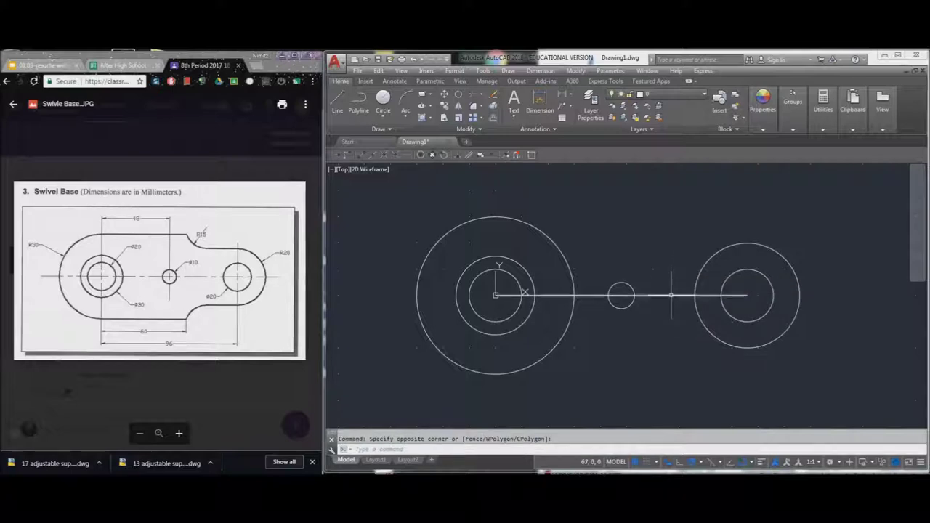
left_click(674, 301)
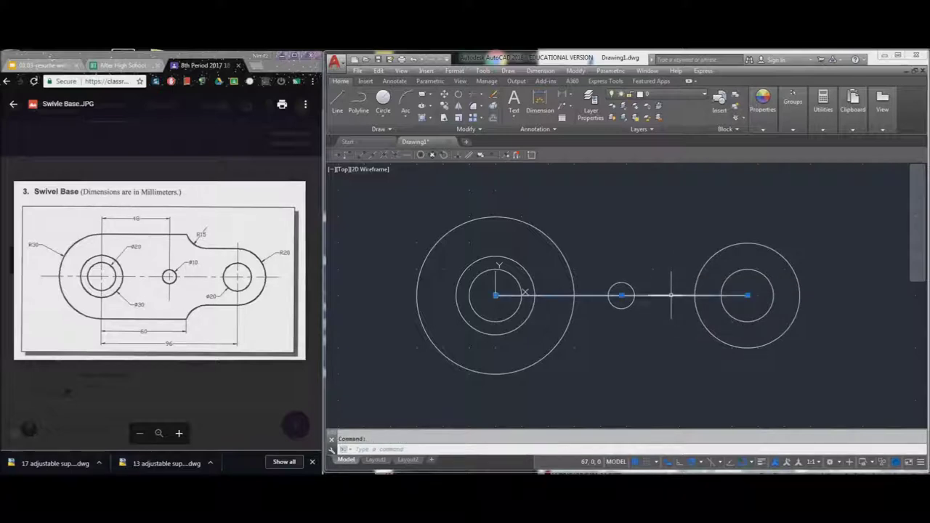
left_click(593, 295)
left_click(586, 308)
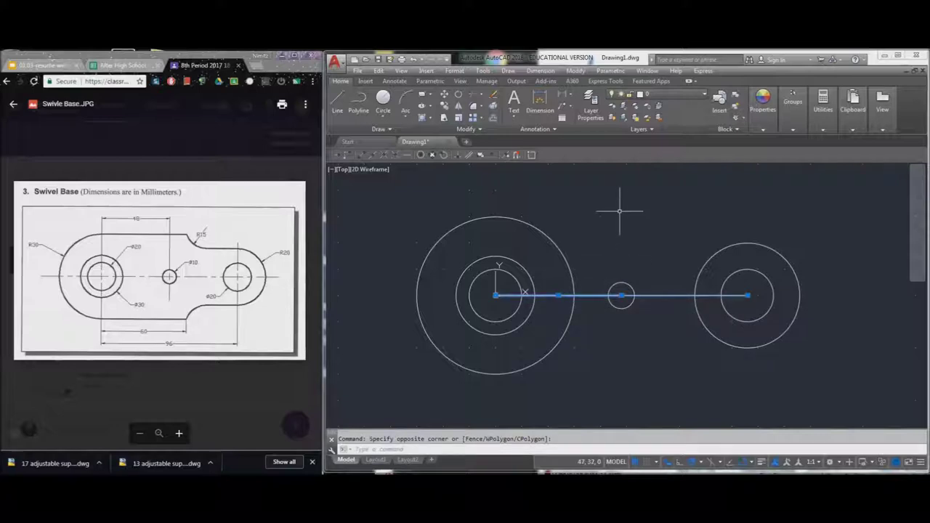
key("Delete")
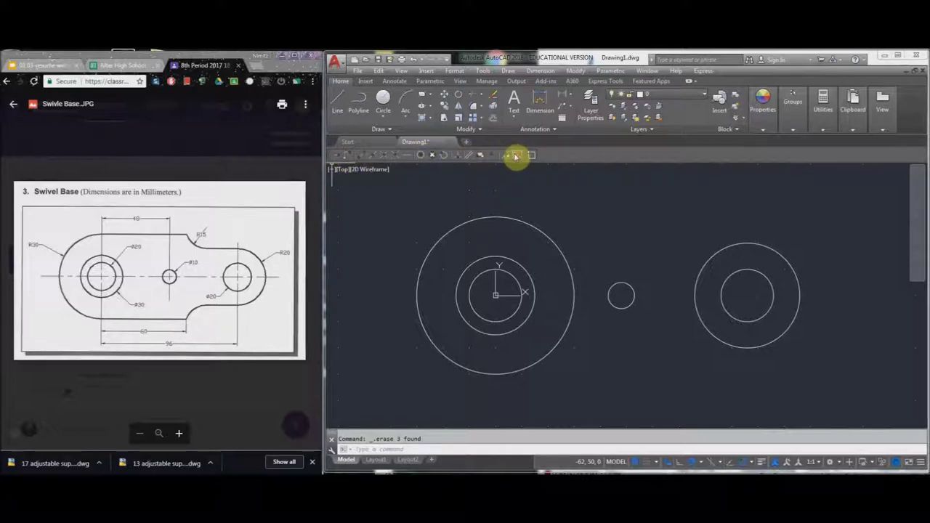
Dismiss the Tools > Toolbars > AutoCAD list and start the Line command.
left_click(484, 72)
mouse_move(482, 108)
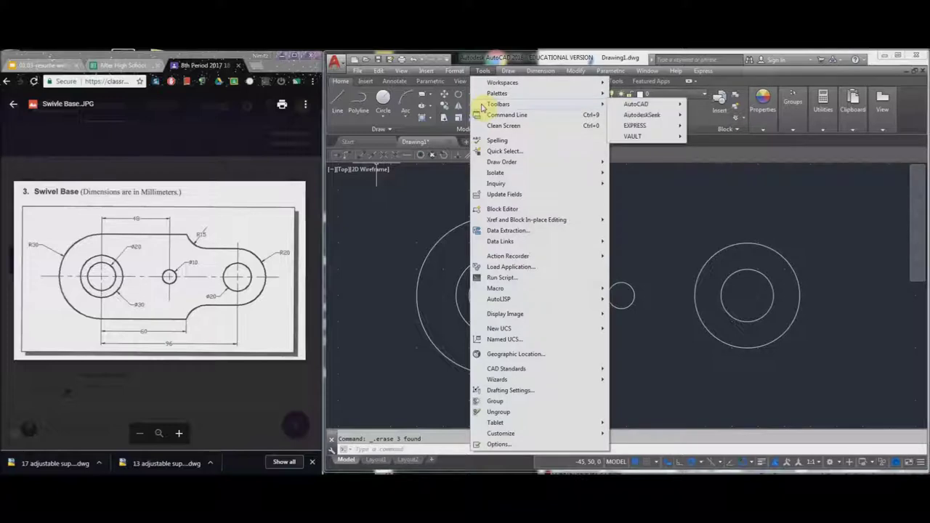
mouse_move(629, 109)
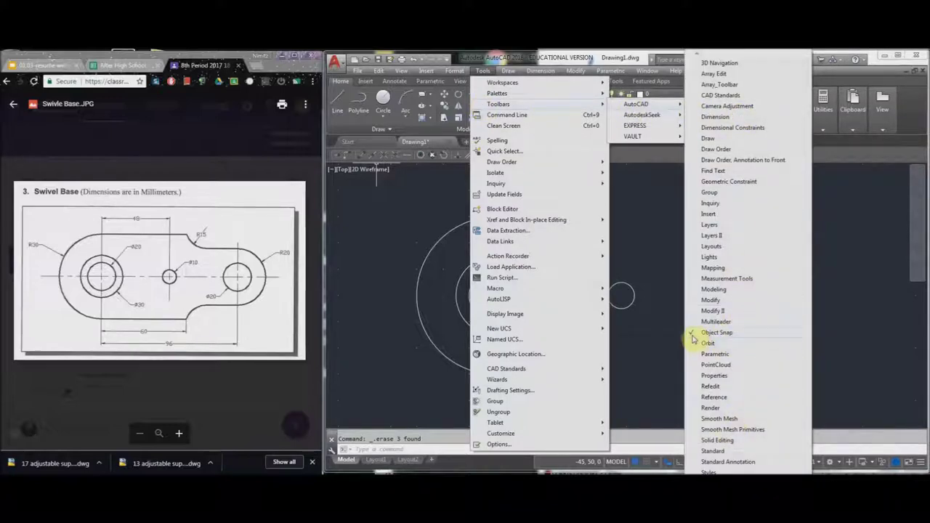
left_click(384, 207)
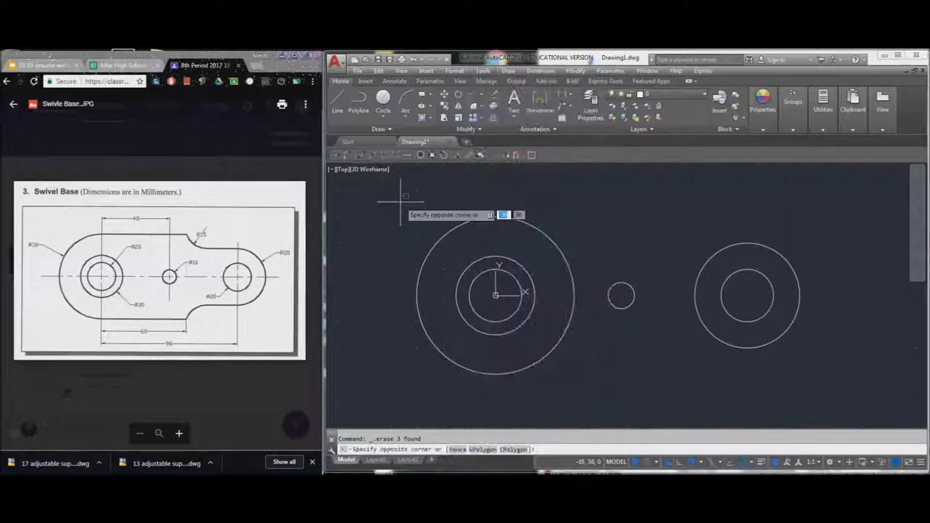
left_click(338, 101)
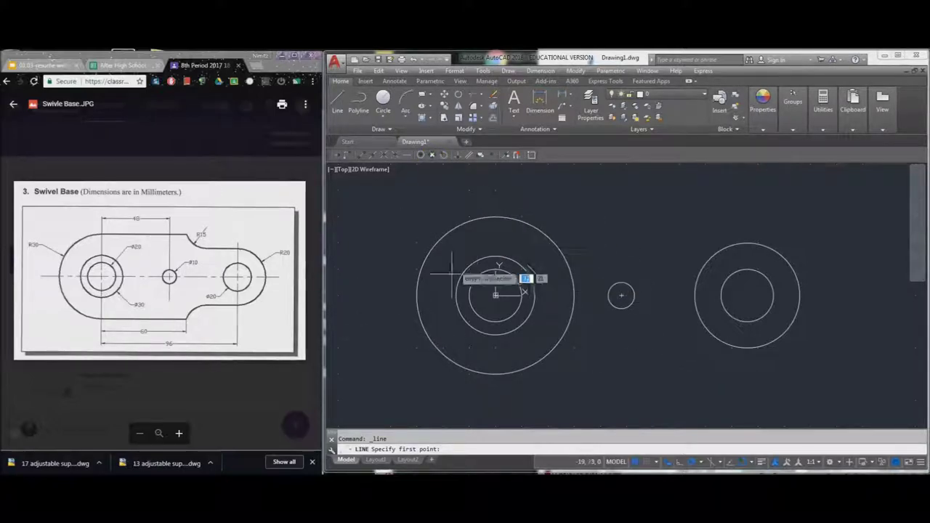
Draw a 60 mm line from the R30 circle's top quadrant, then a short drop downward.
left_click(432, 158)
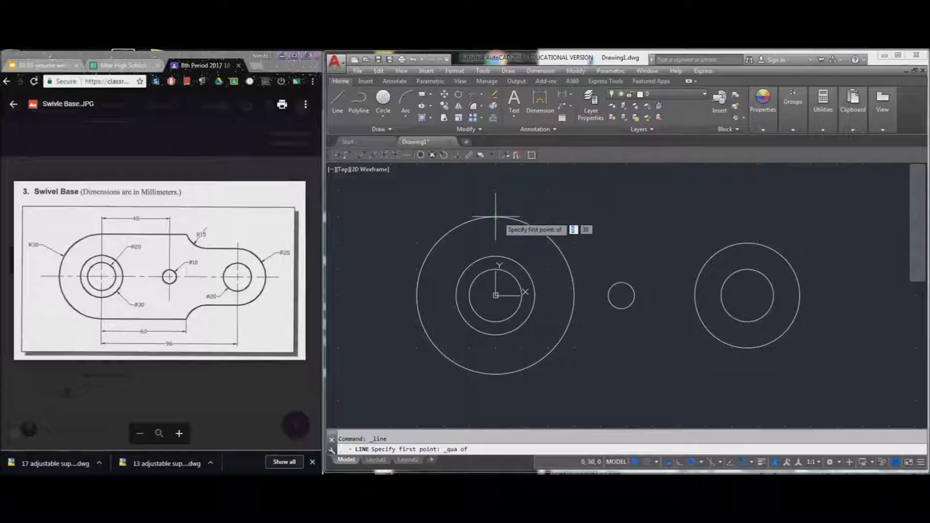
left_click(495, 215)
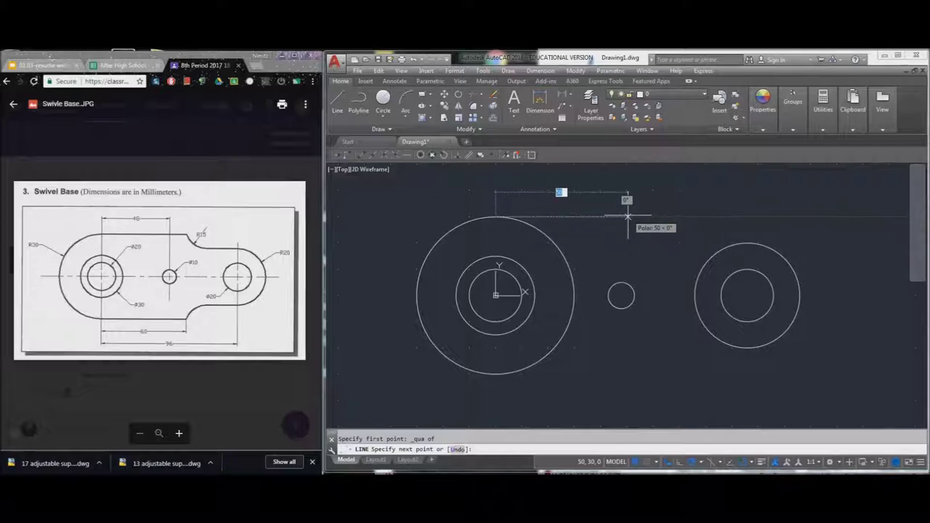
type("60")
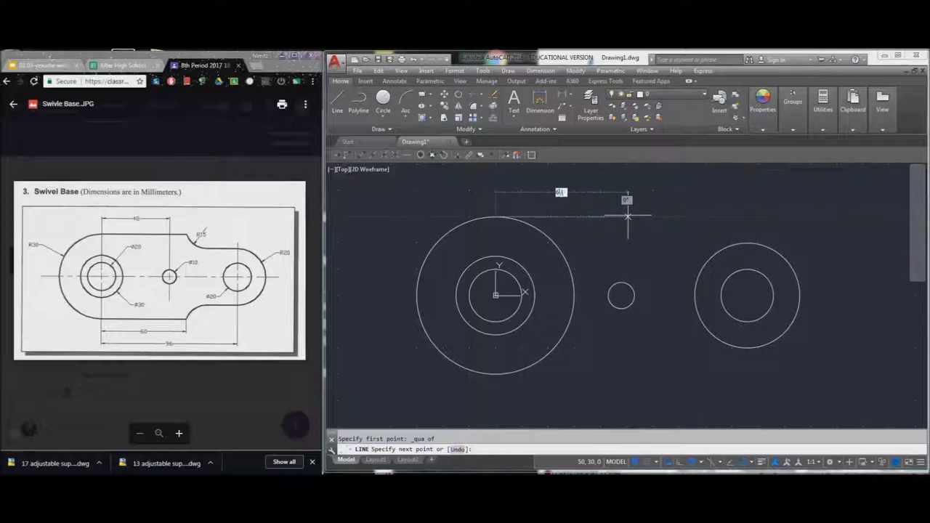
key("Return")
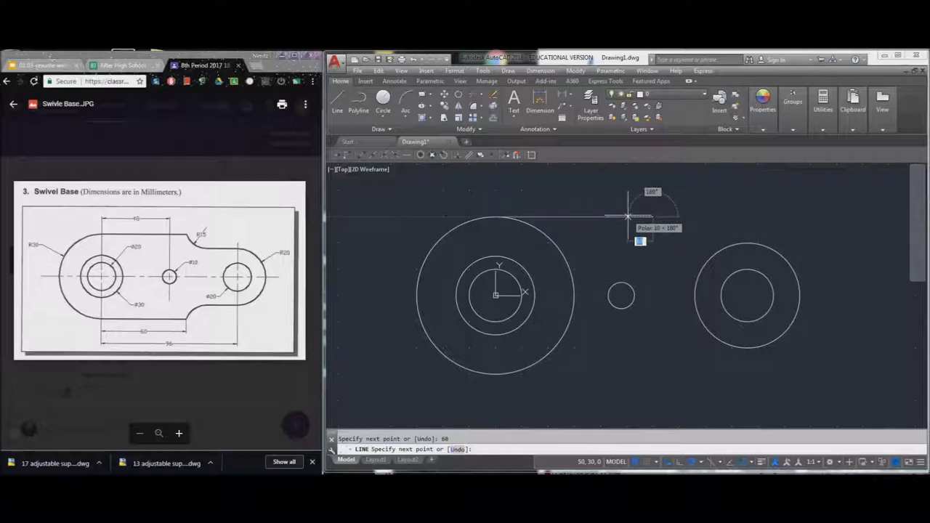
left_click(653, 256)
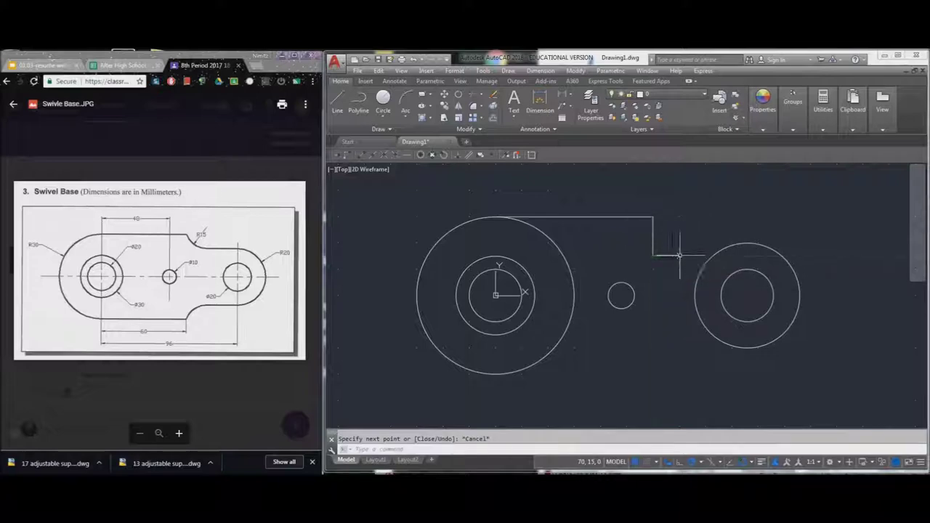
key("Escape")
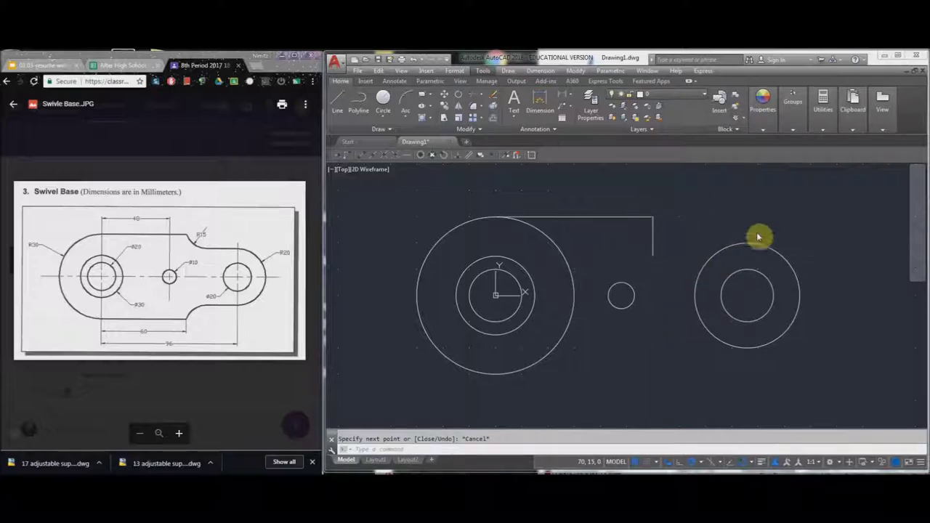
Draw a line from the R20 circle's top quadrant left to the drop, and crossing-select the corner.
left_click(337, 102)
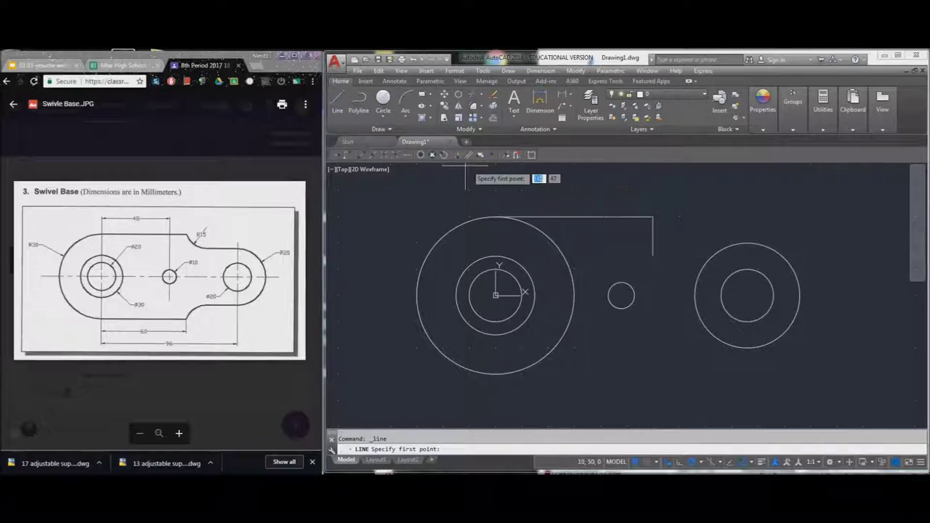
left_click(432, 155)
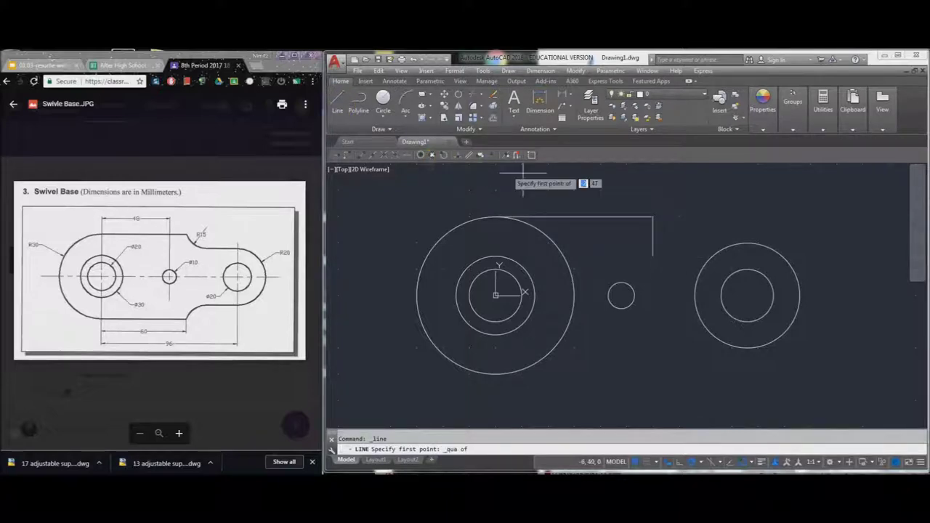
left_click(747, 244)
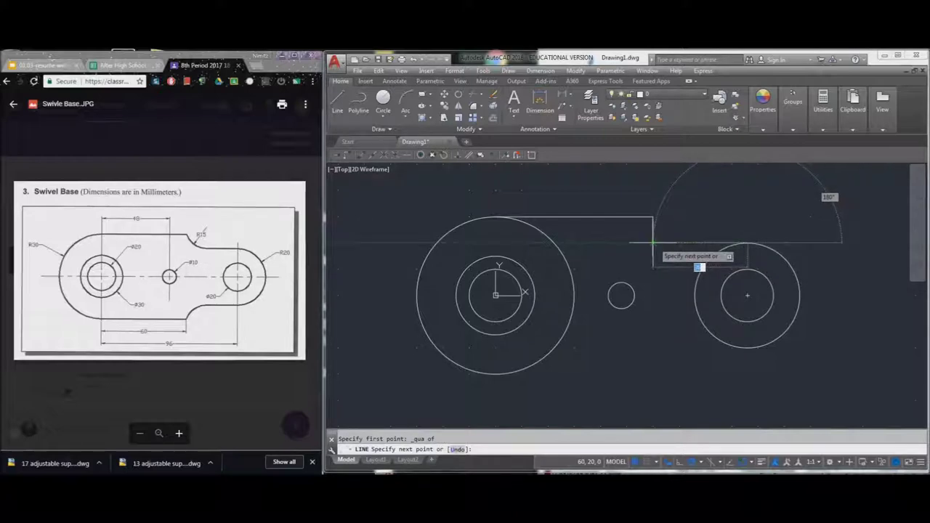
left_click(654, 242)
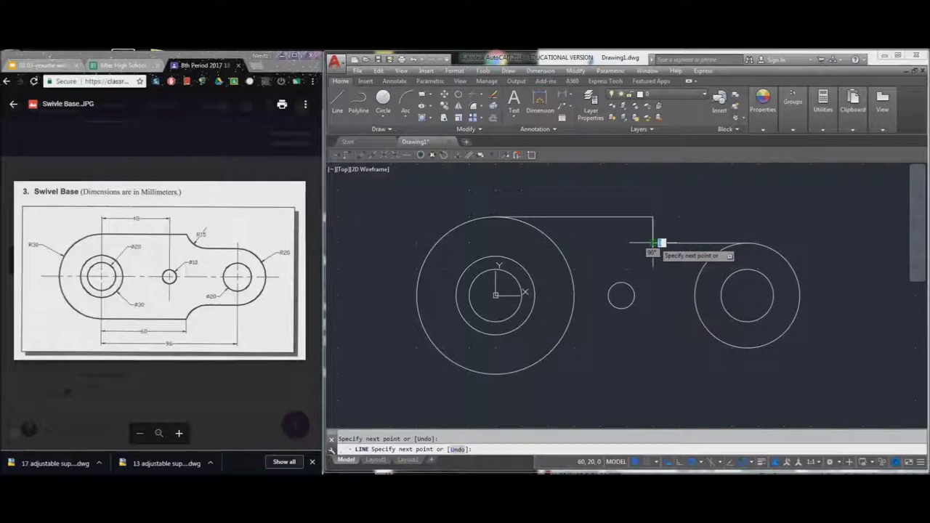
key("Escape")
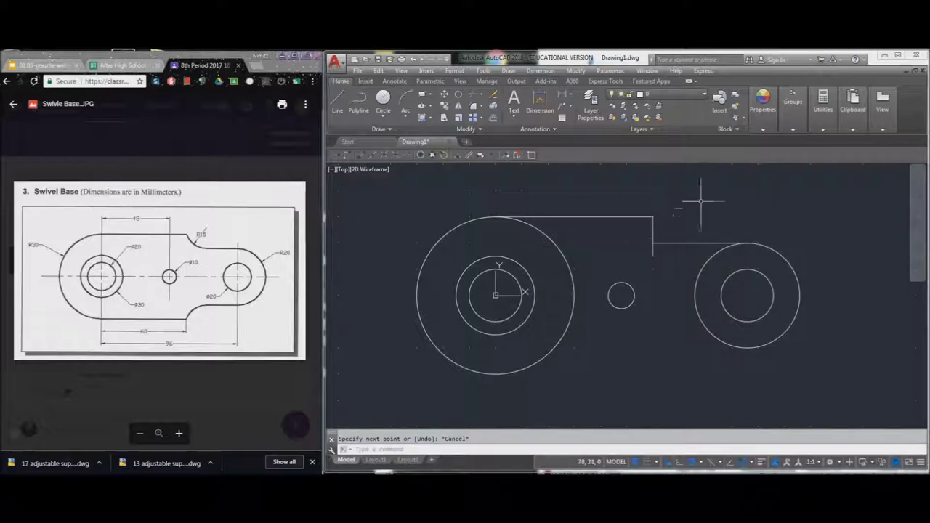
left_click(676, 235)
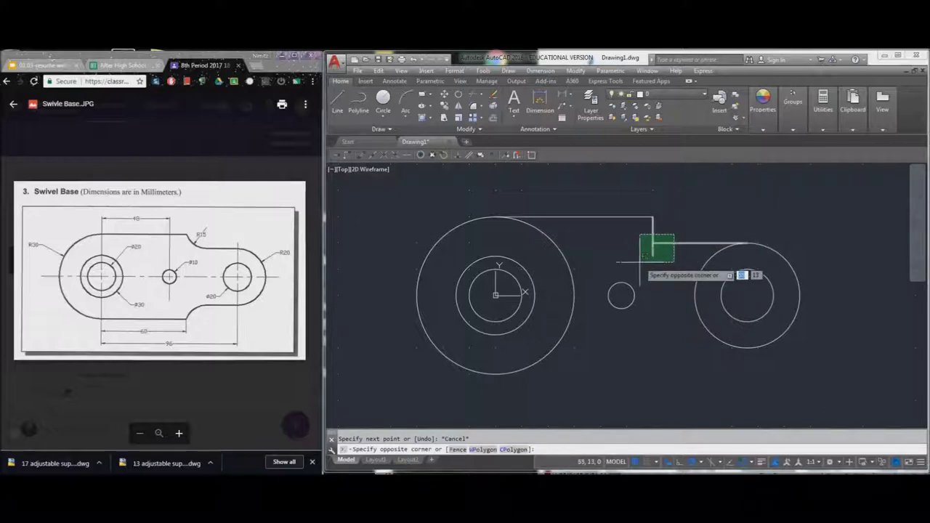
left_click(640, 266)
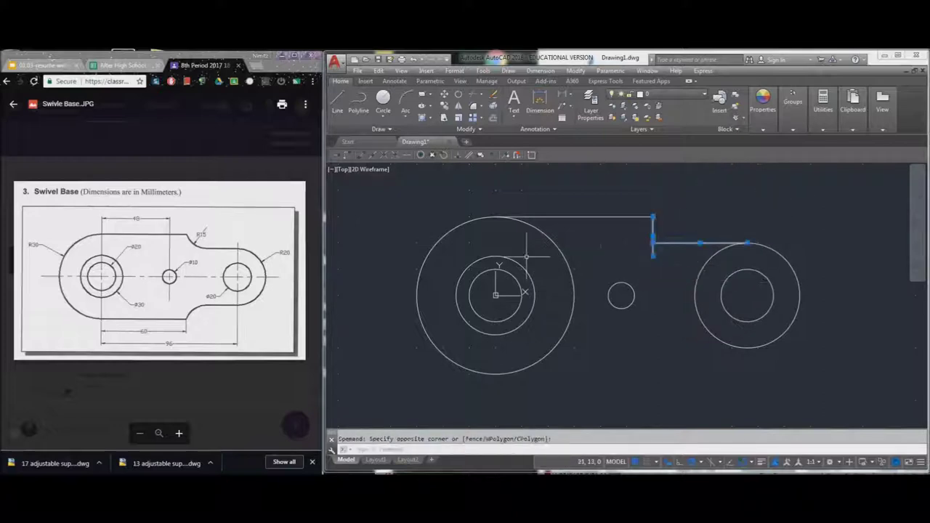
left_click(473, 94)
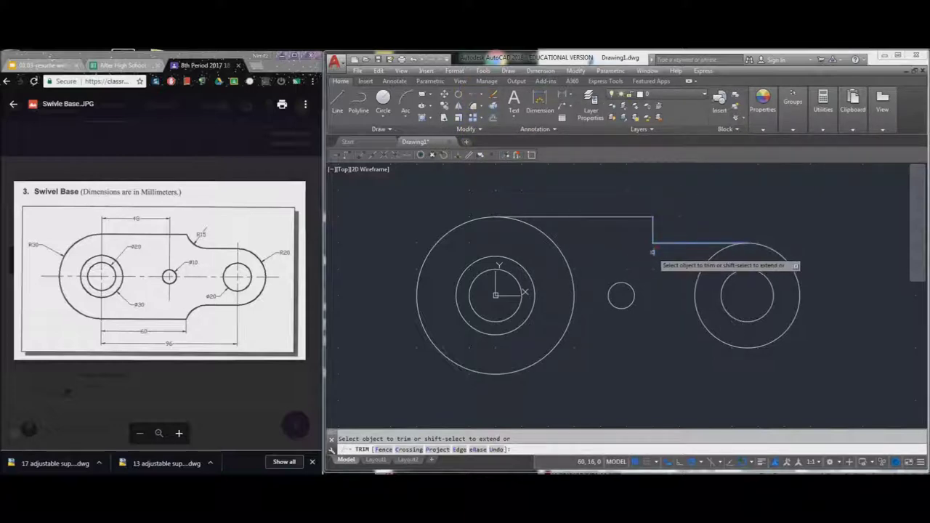
Erase the short vertical step line and start a new line at the lower line's end.
key("Escape")
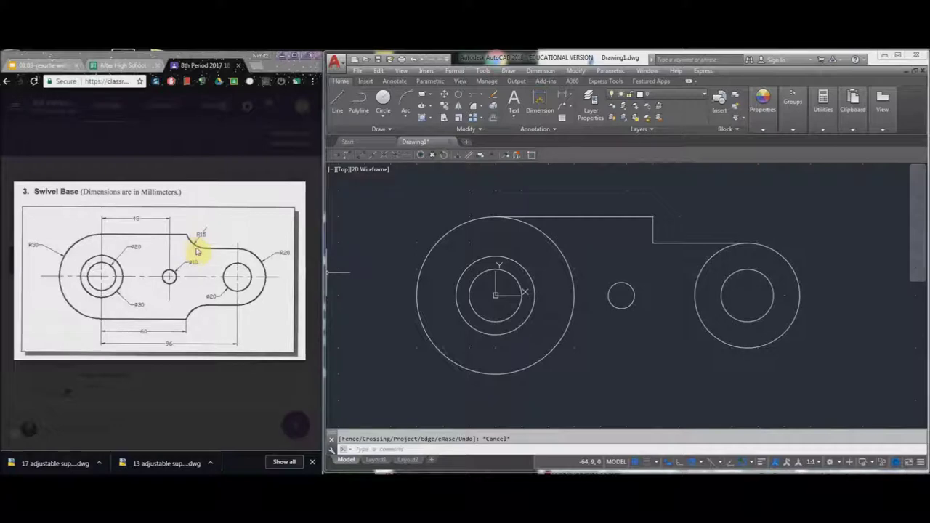
left_click(653, 234)
right_click(653, 235)
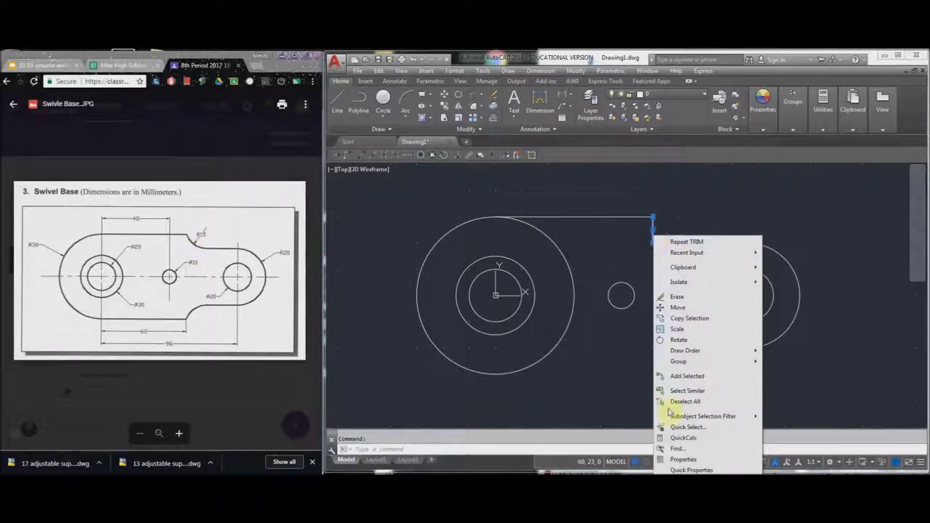
left_click(681, 460)
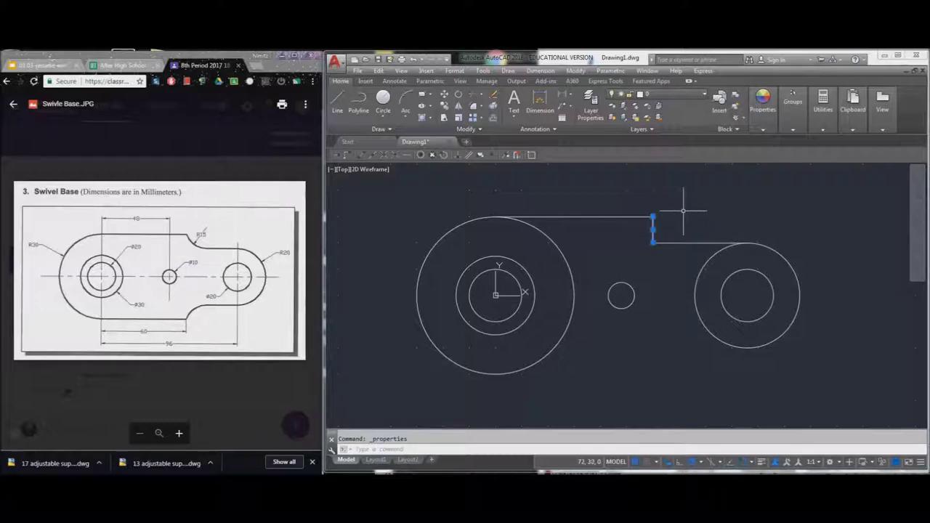
left_click(495, 97)
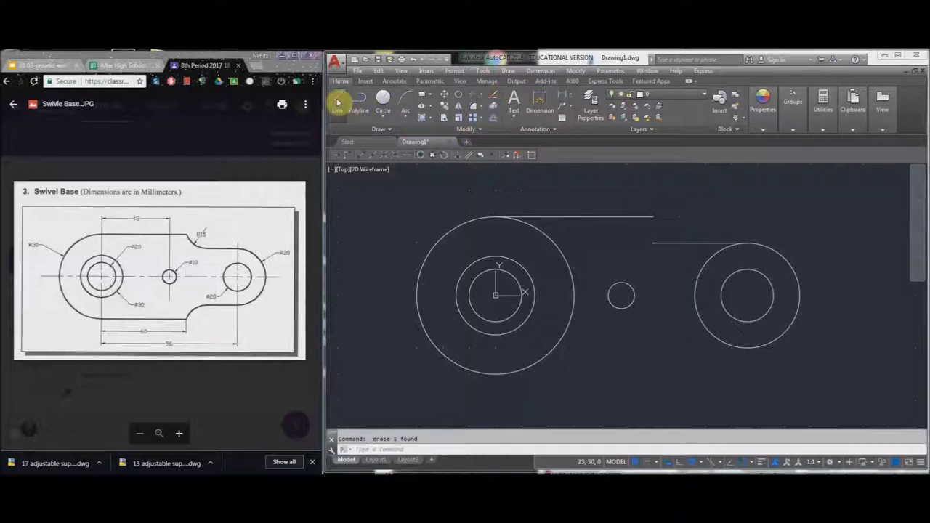
left_click(338, 102)
left_click(653, 241)
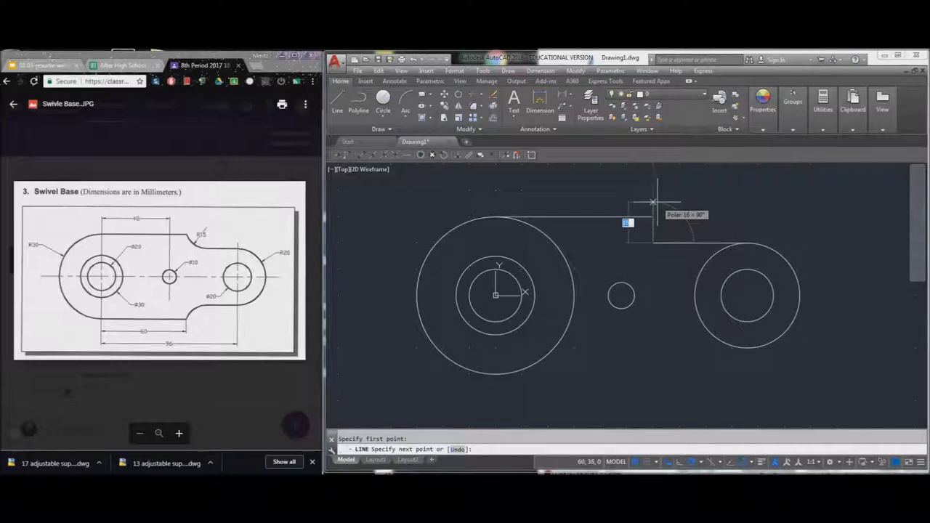
Draw a 15 mm vertical line up from 60,20, topped by a horizontal line running right.
type("15")
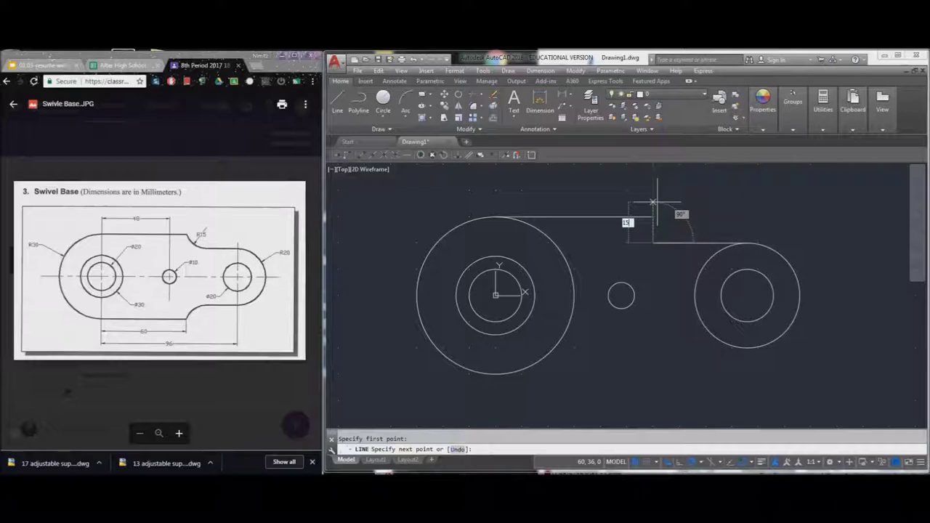
key("Return")
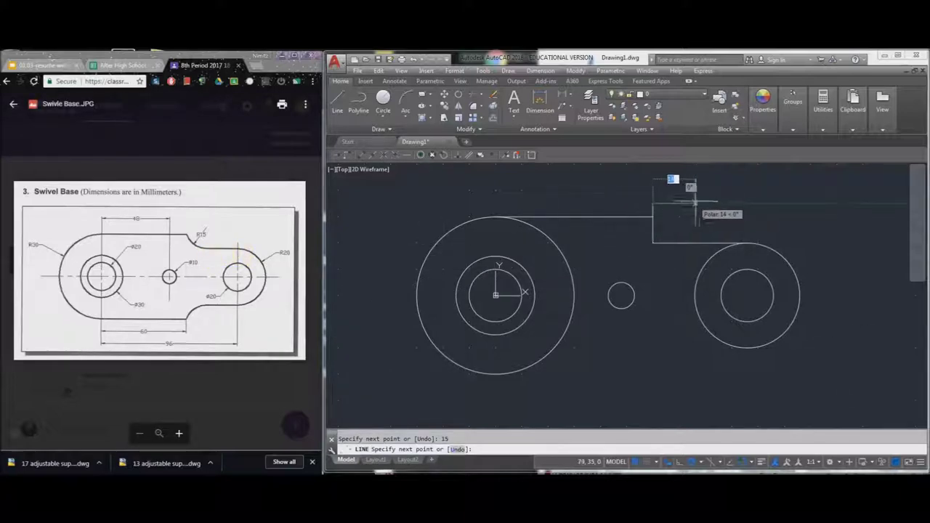
left_click(804, 203)
key("Escape")
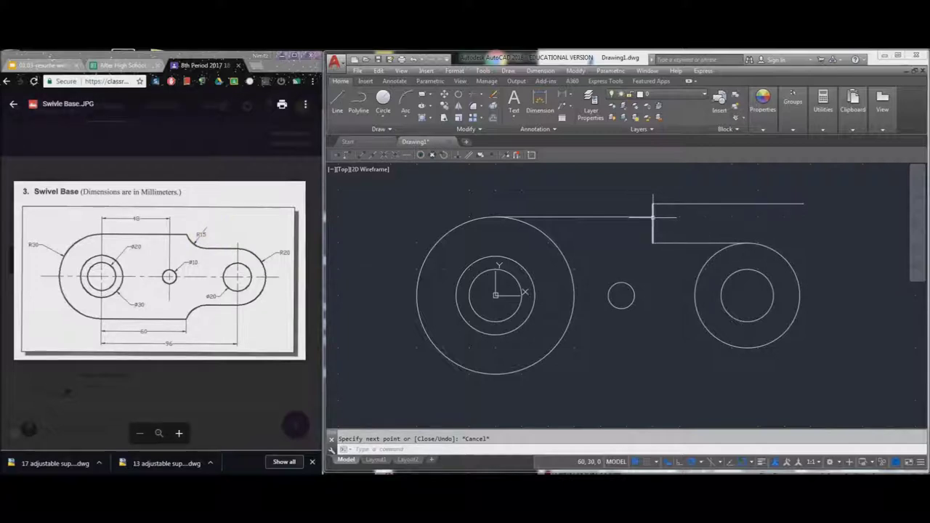
Draw a radius-15 circle centred on the top line's end.
left_click(382, 99)
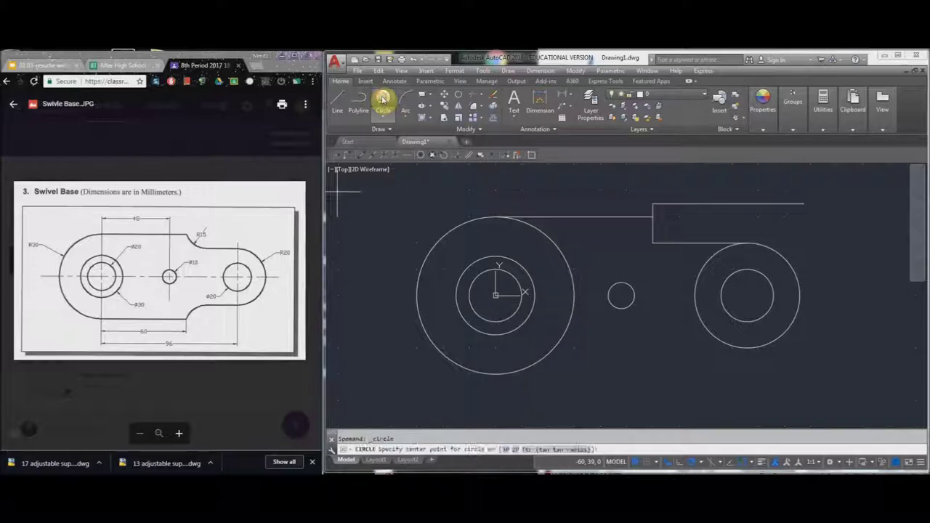
left_click(653, 216)
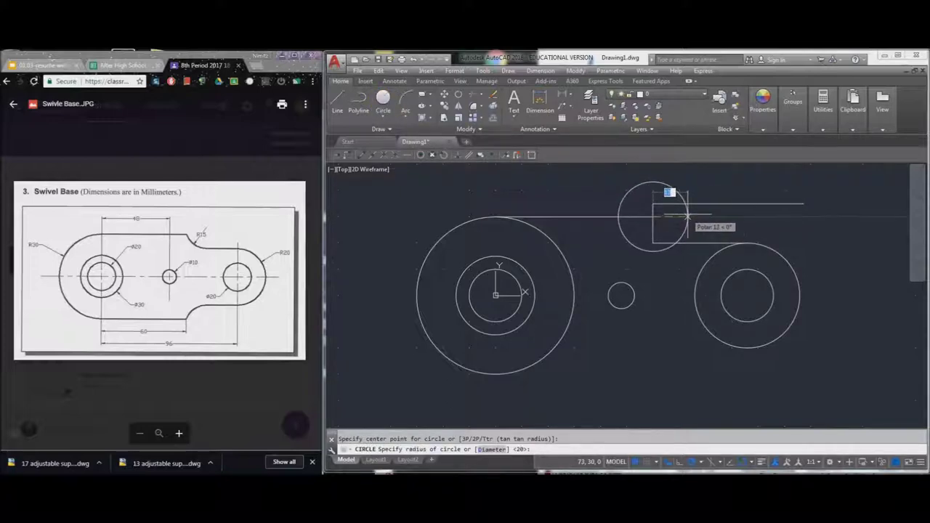
type("15")
key("Return")
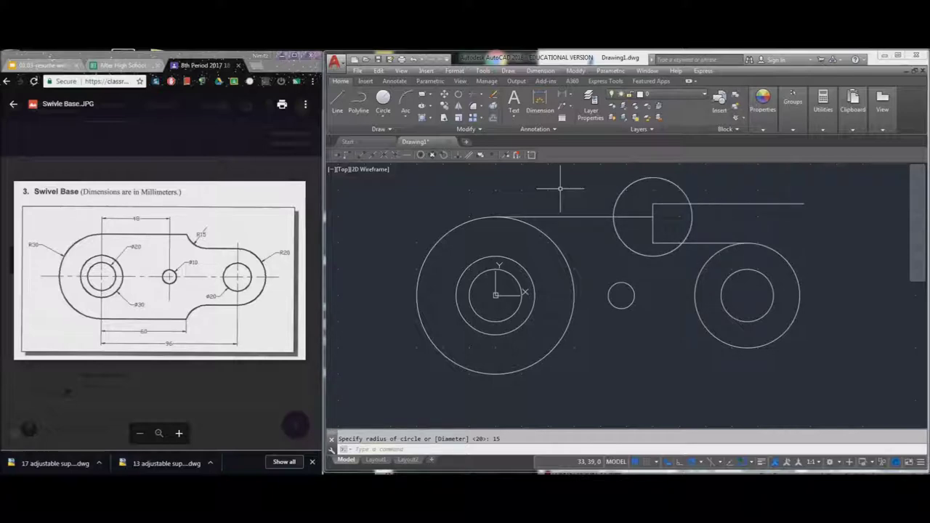
Add a second radius-15 circle near the upper line for the S15 fillet.
left_click(383, 97)
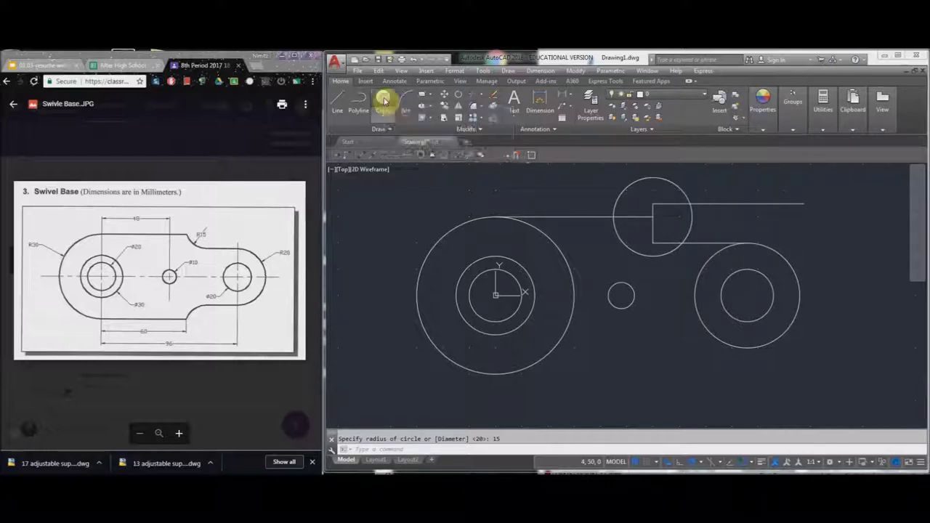
left_click(689, 203)
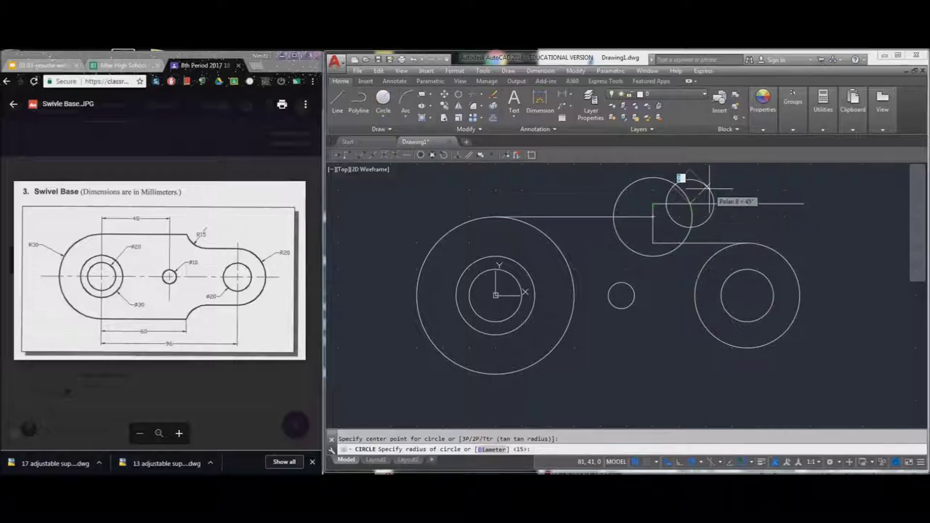
left_click(710, 193)
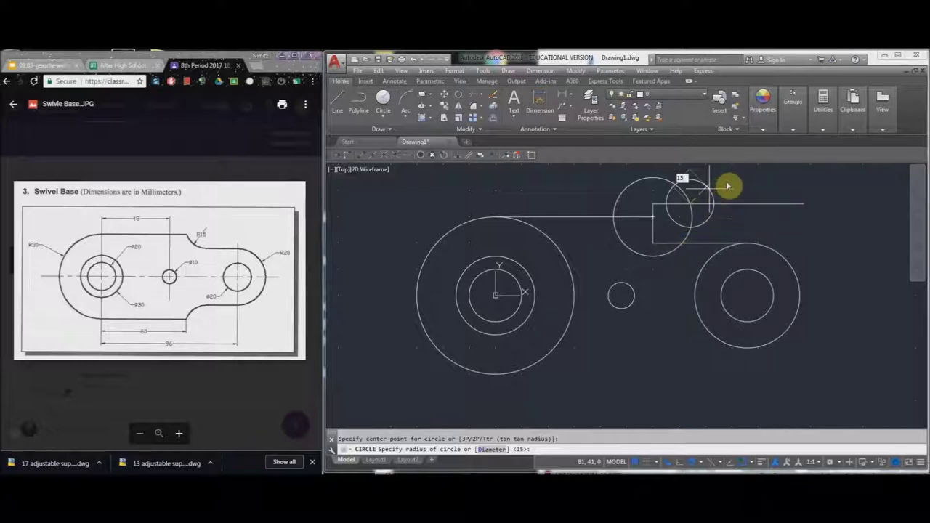
key("Return")
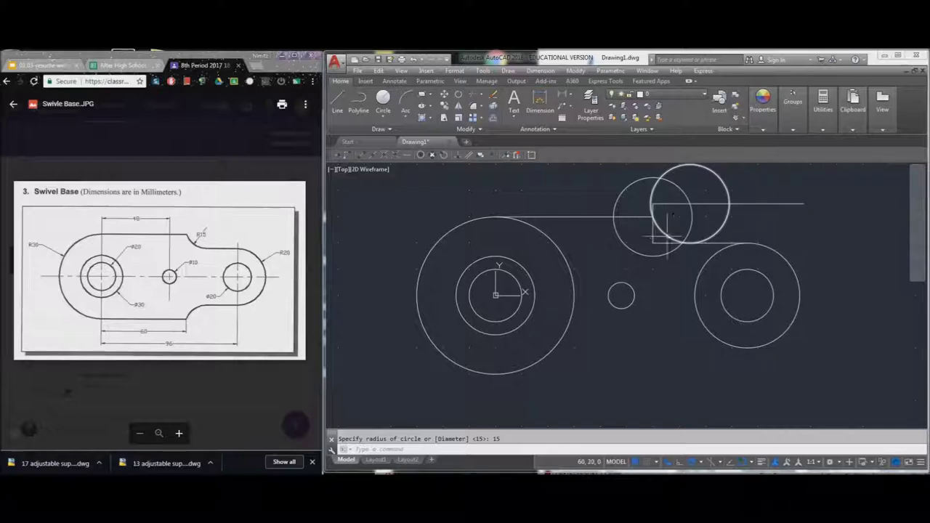
left_click(787, 203)
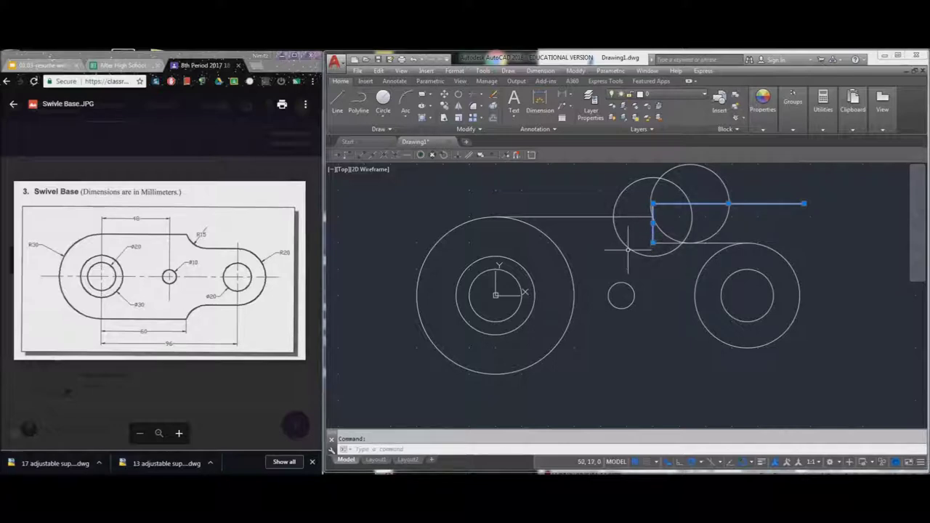
Delete the helper circle and construction line, then crossing-select the fillet-area edges.
left_click(630, 249)
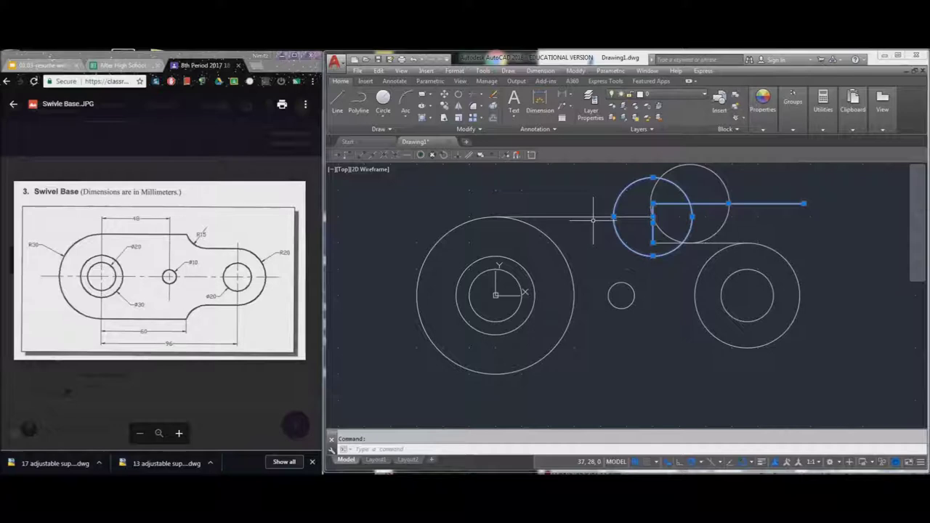
key("Delete")
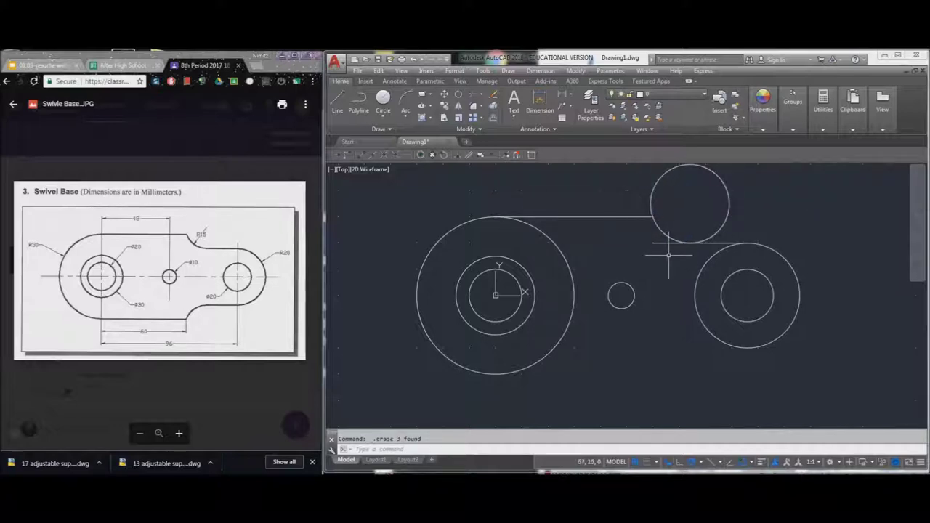
left_click(757, 191)
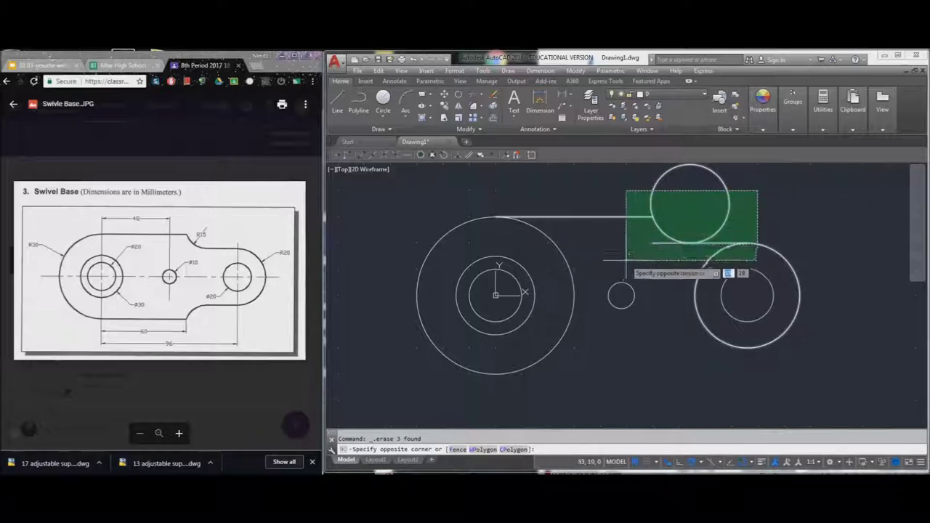
left_click(623, 266)
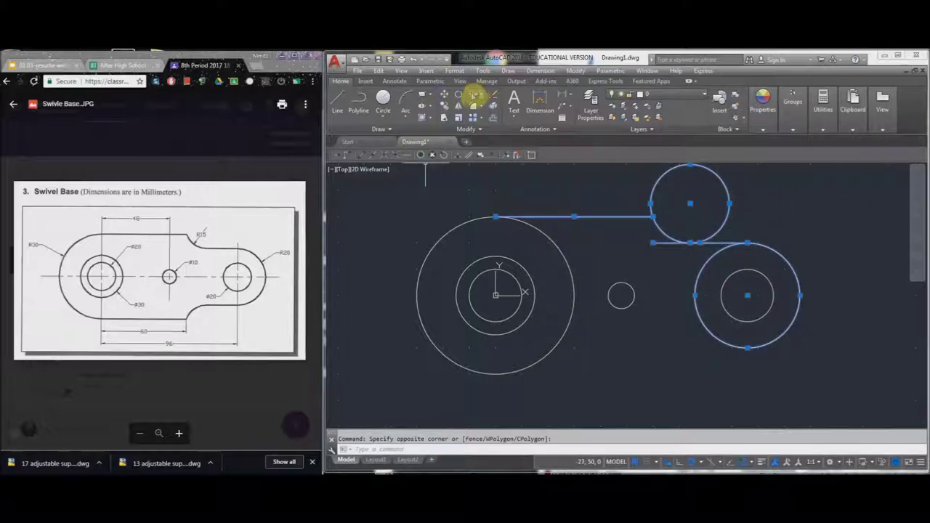
Trim the R15 circle's outer arc and the lower line's stub into a smooth S15 curve.
left_click(473, 94)
left_click(652, 198)
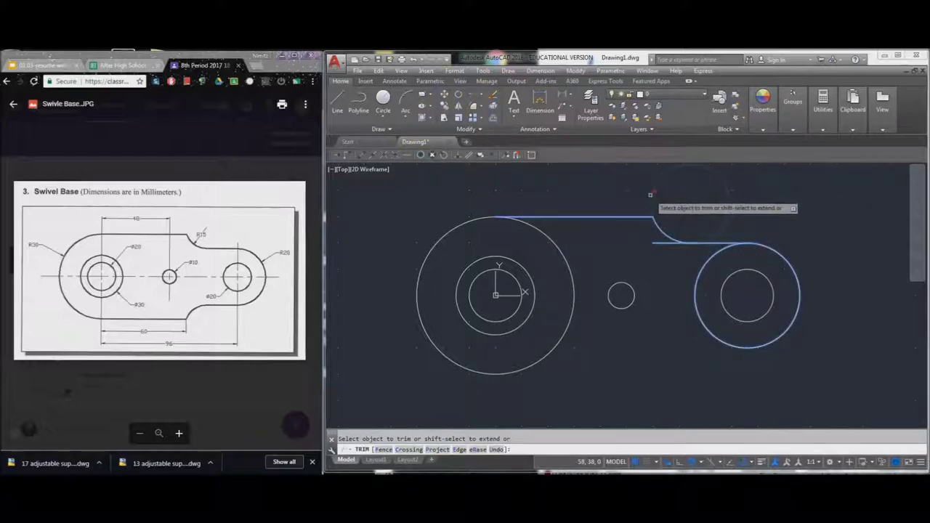
left_click(654, 244)
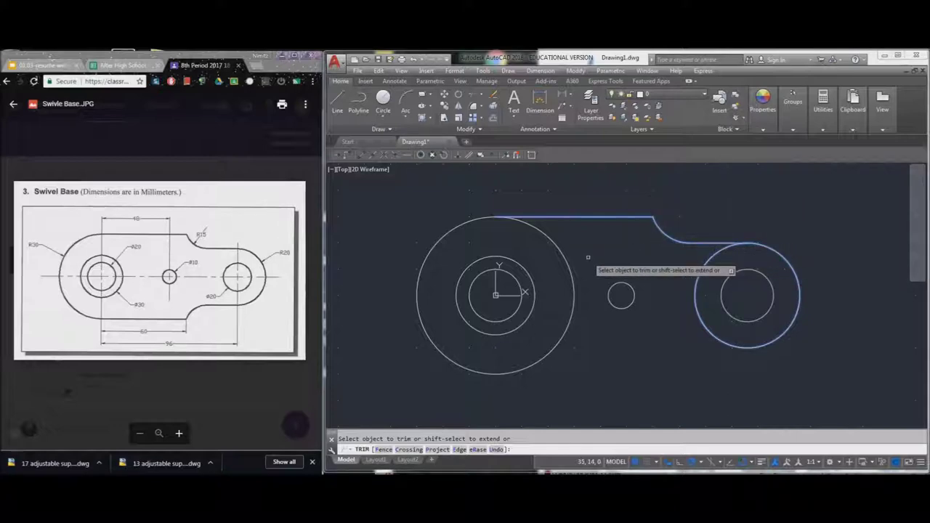
key("Escape")
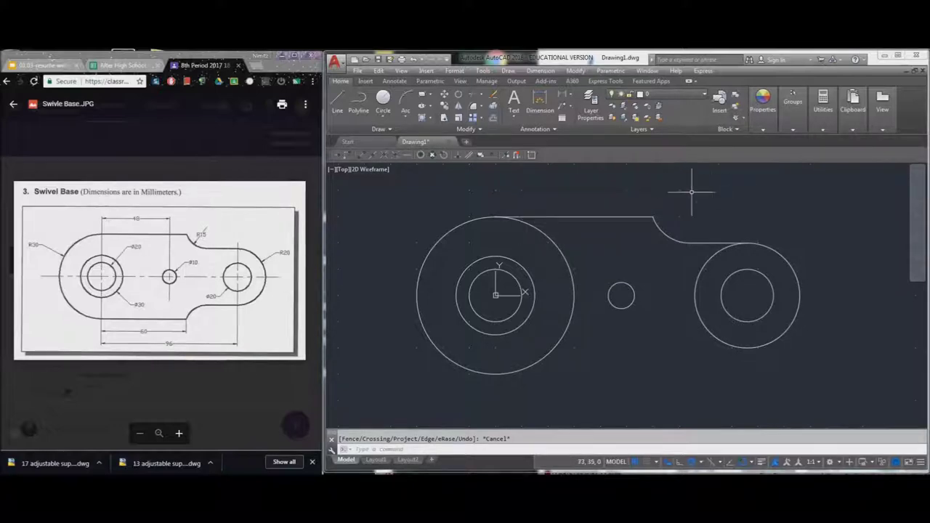
left_click(552, 197)
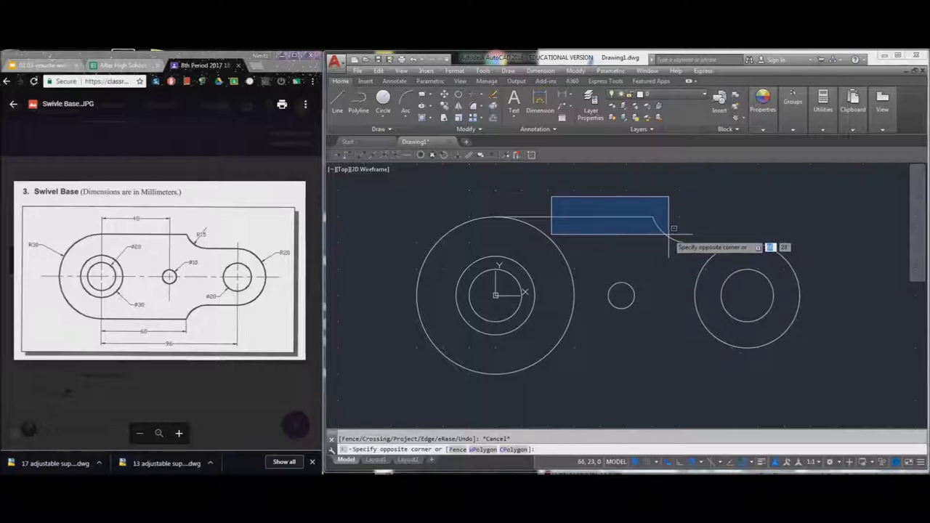
Mirror the stepped top edge and S15 curve about the hole centre line, keeping the original.
left_click(669, 233)
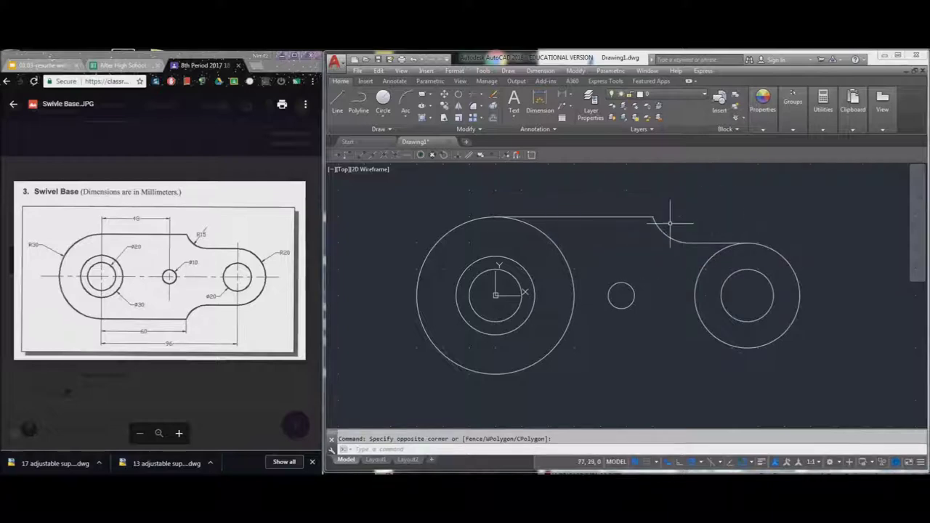
left_click(707, 199)
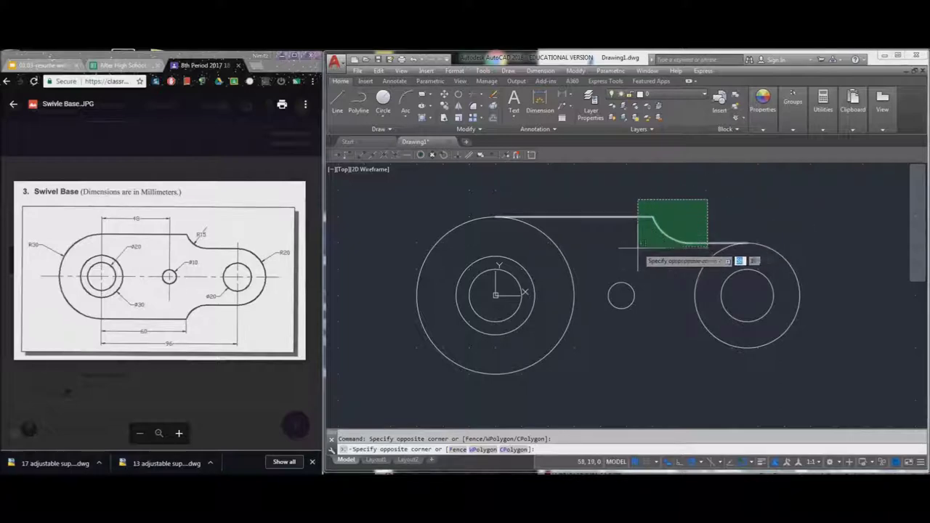
left_click(594, 247)
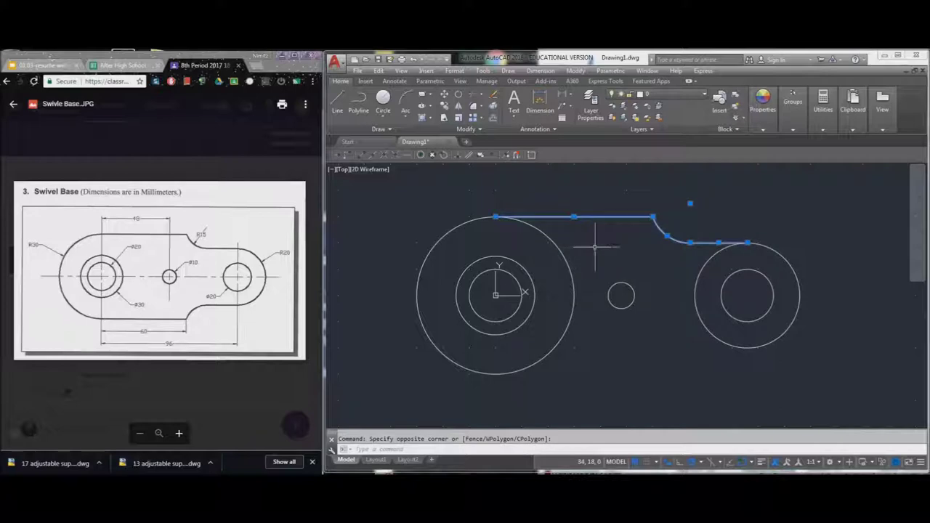
left_click(459, 107)
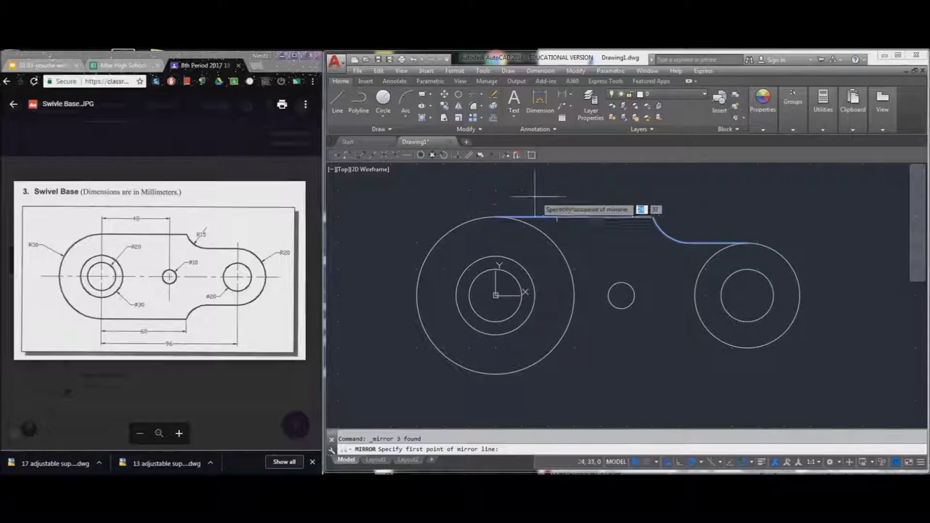
left_click(496, 295)
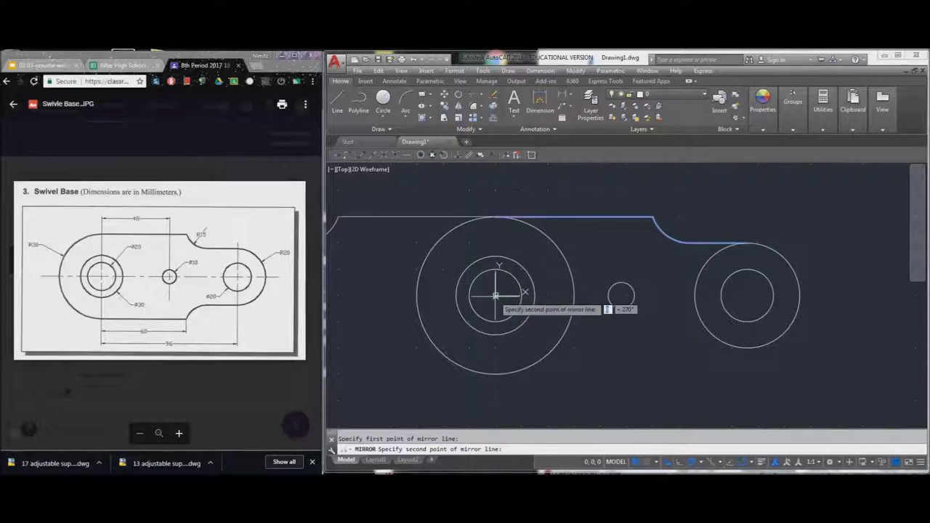
left_click(621, 295)
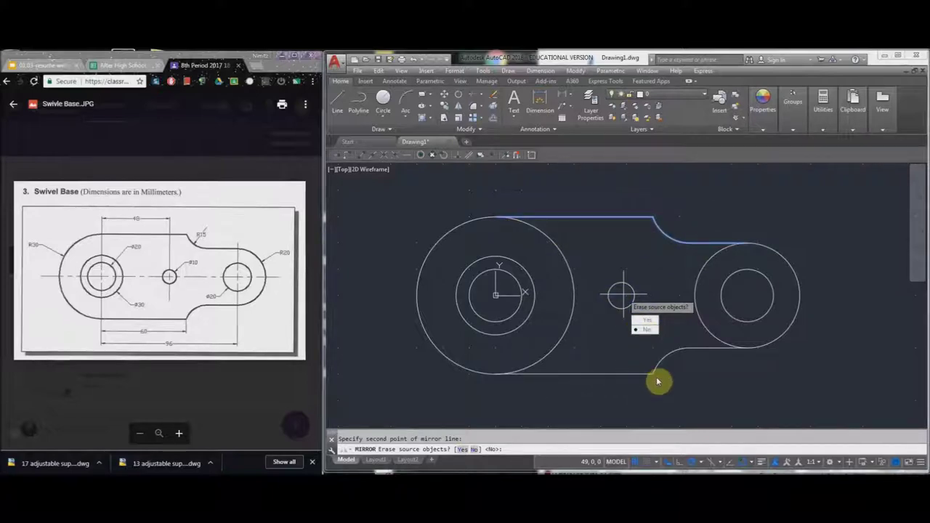
left_click(642, 331)
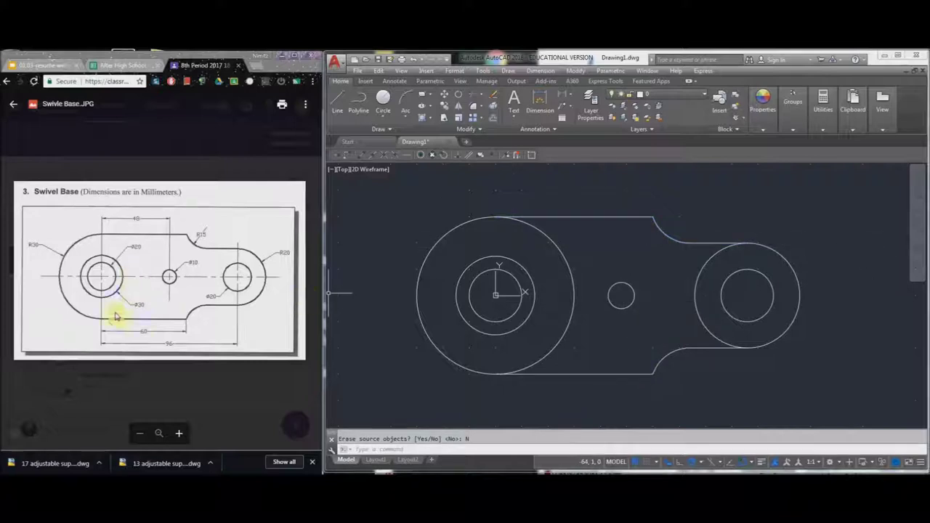
left_click(773, 221)
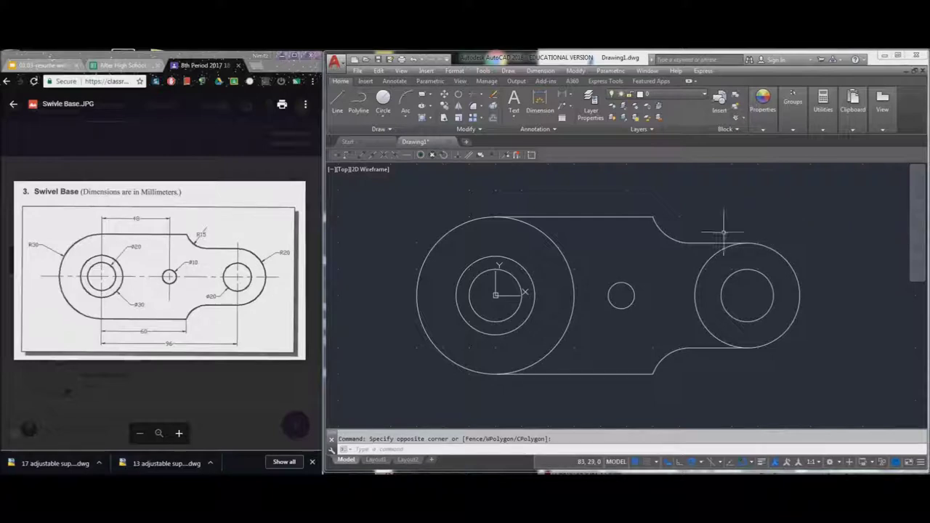
Trim away the R20 circle's inner arc between the top and bottom lines.
left_click(689, 263)
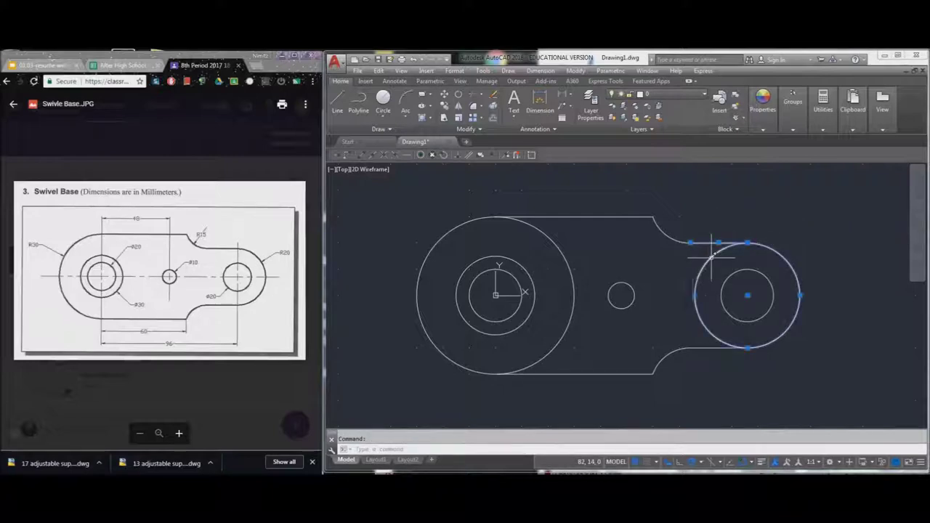
left_click(702, 349)
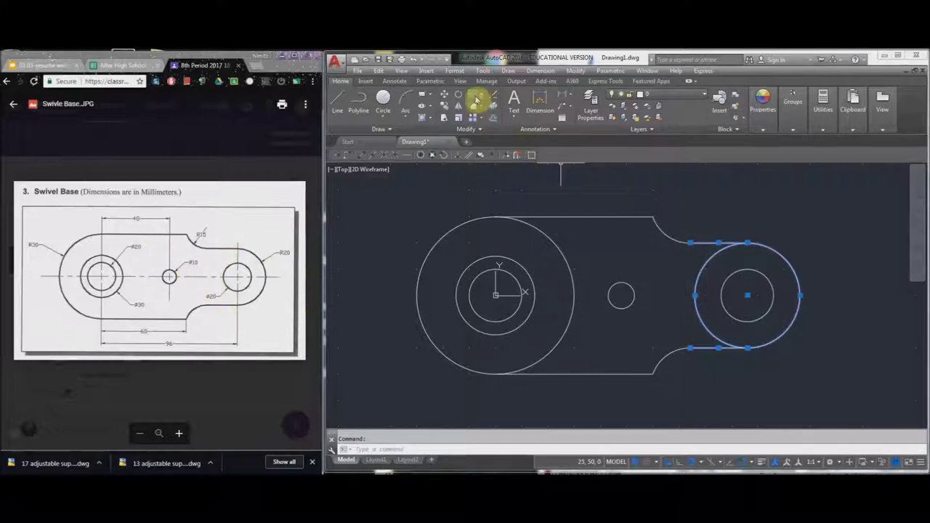
left_click(476, 96)
left_click(698, 269)
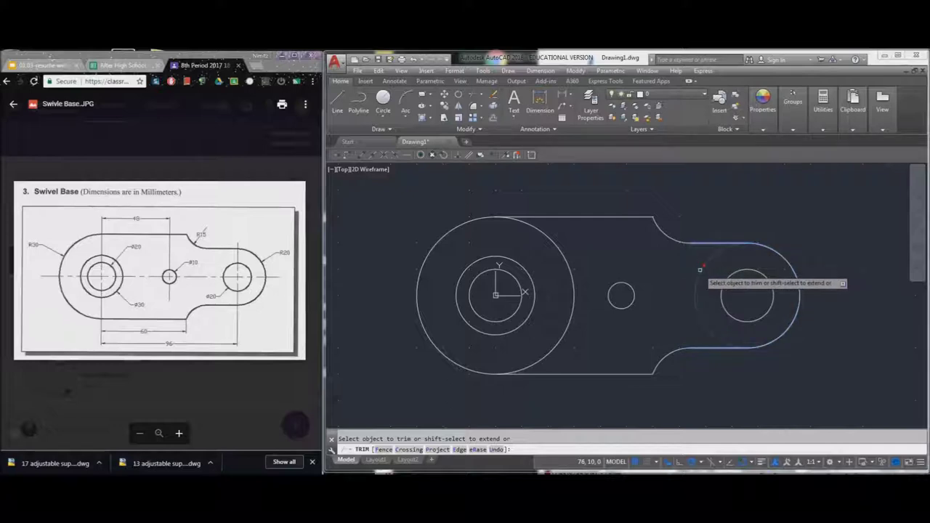
key("Escape")
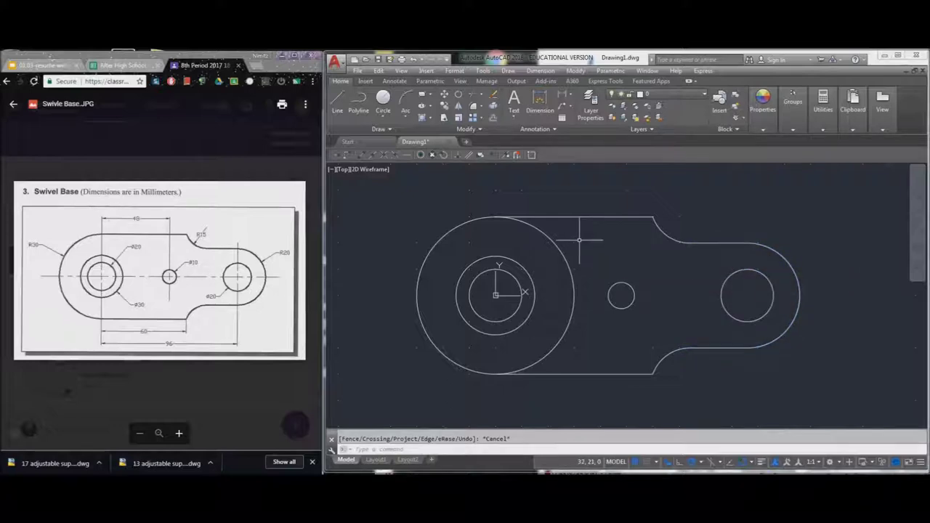
Trim away the R30 circle's arc inside the outline between the top and bottom lines.
left_click(560, 216)
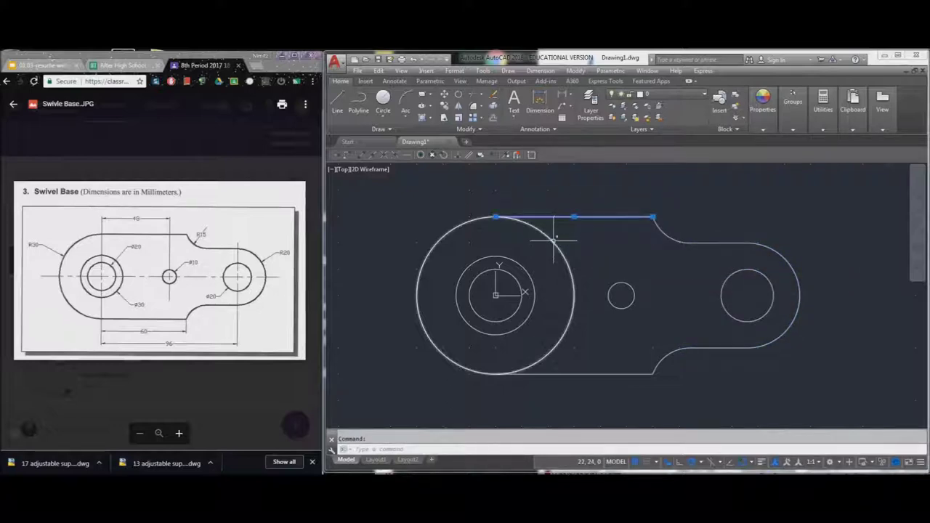
left_click(551, 240)
left_click(587, 376)
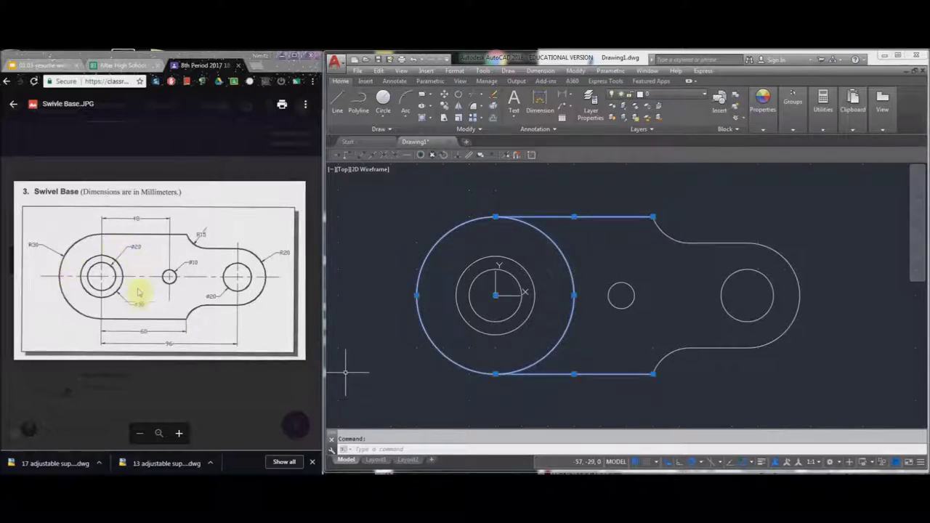
left_click(486, 101)
left_click(550, 239)
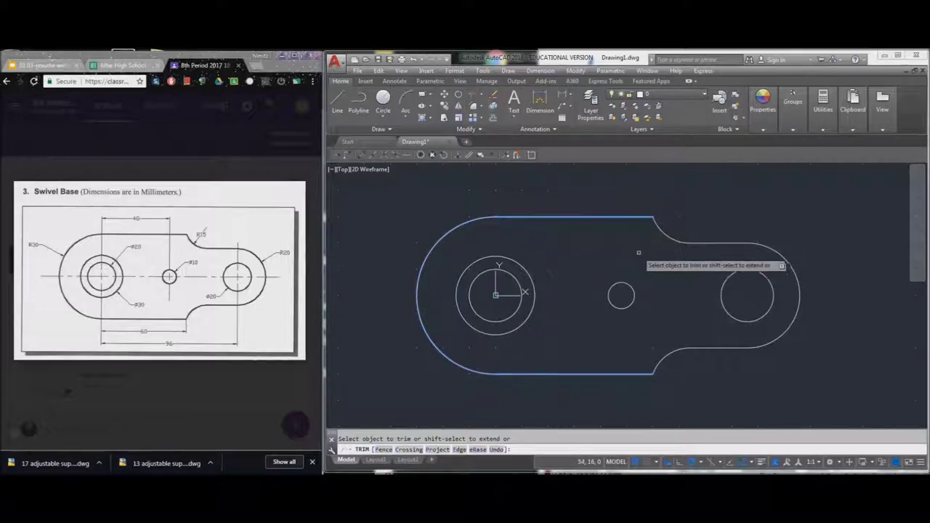
key("Escape")
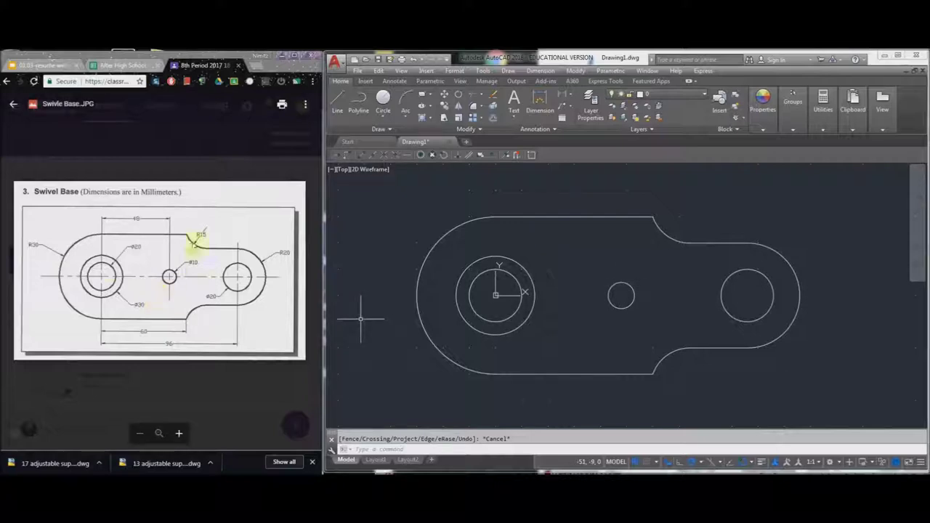
left_click(390, 58)
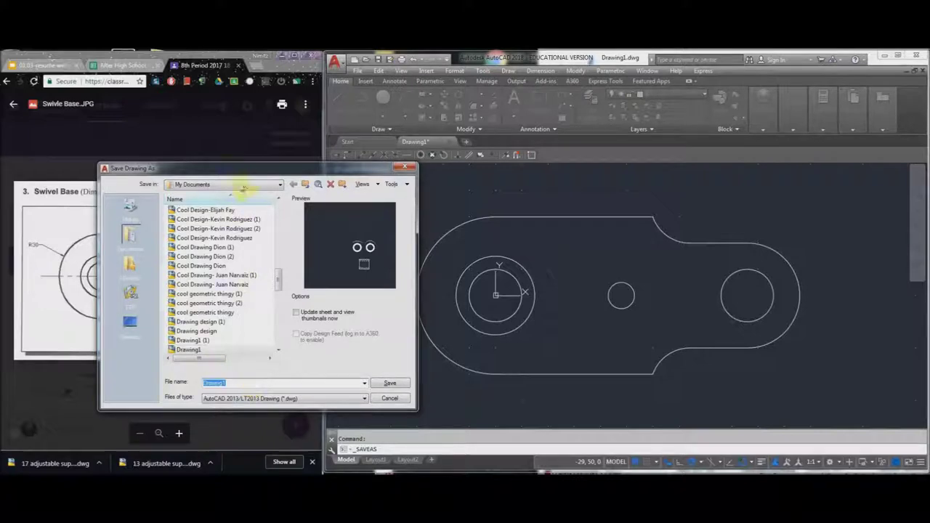
left_click_drag(250, 169, 576, 112)
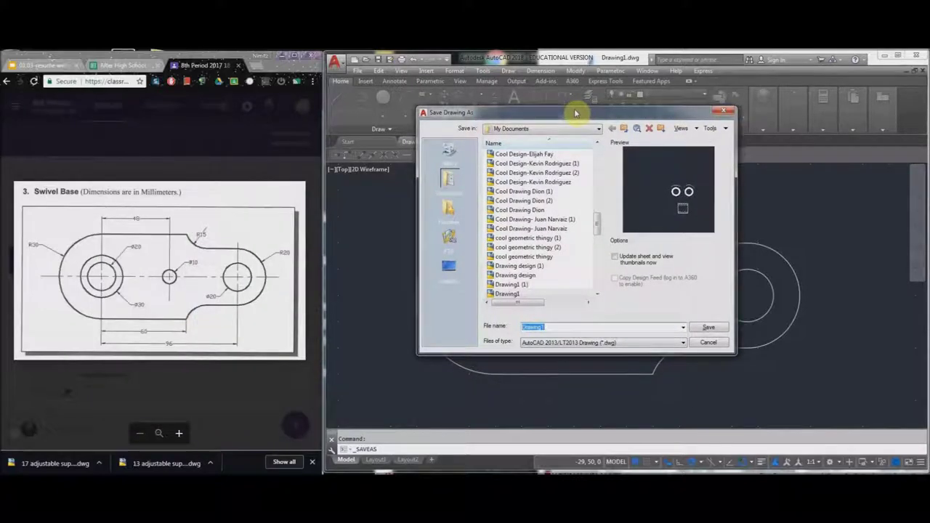
type("Swivel Base First Last")
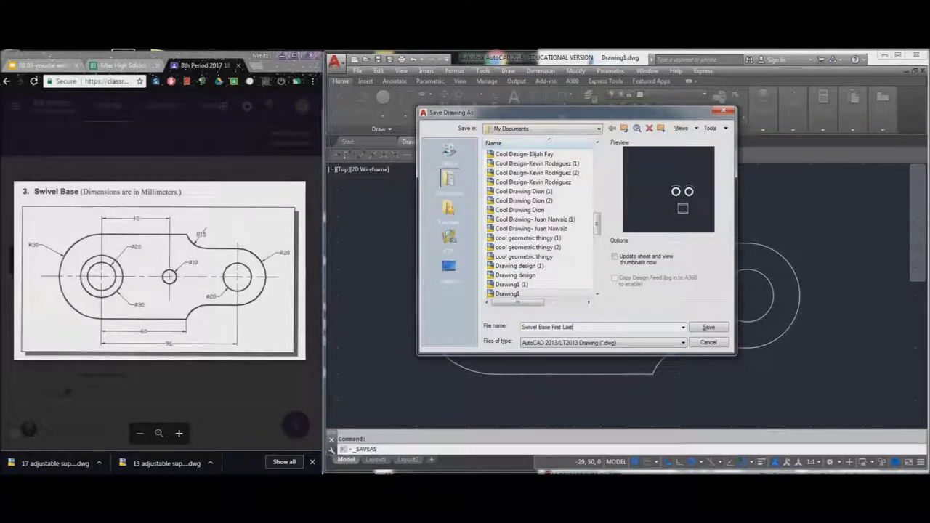
left_click(708, 342)
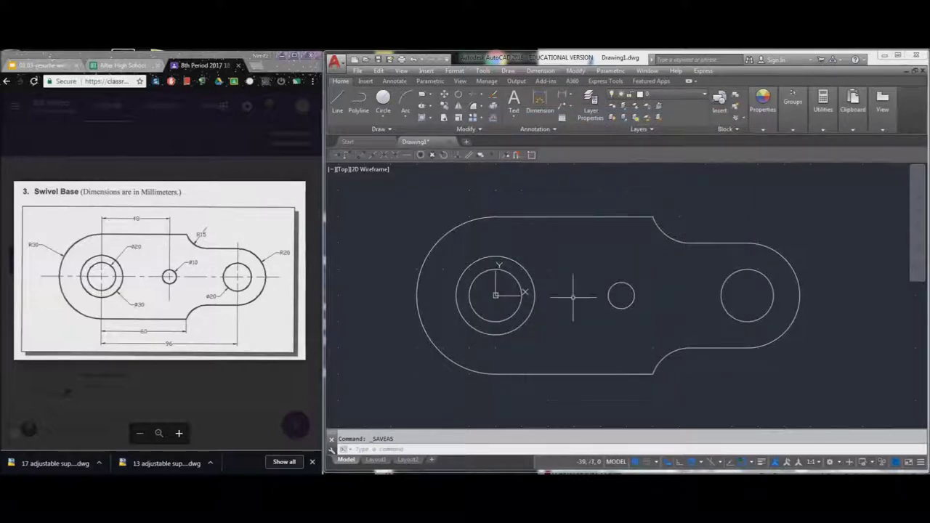